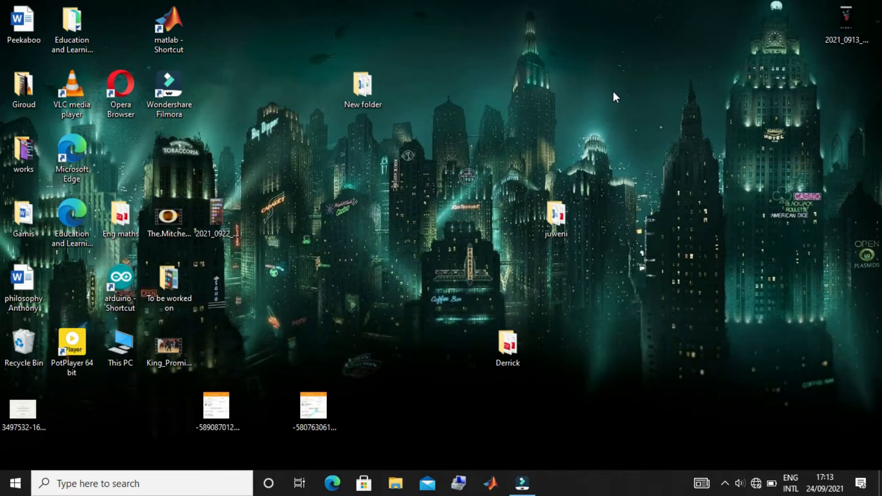
Open Task Manager, view the startup programs and bring up the available actions for PdaNetPC.
left_click(69, 486)
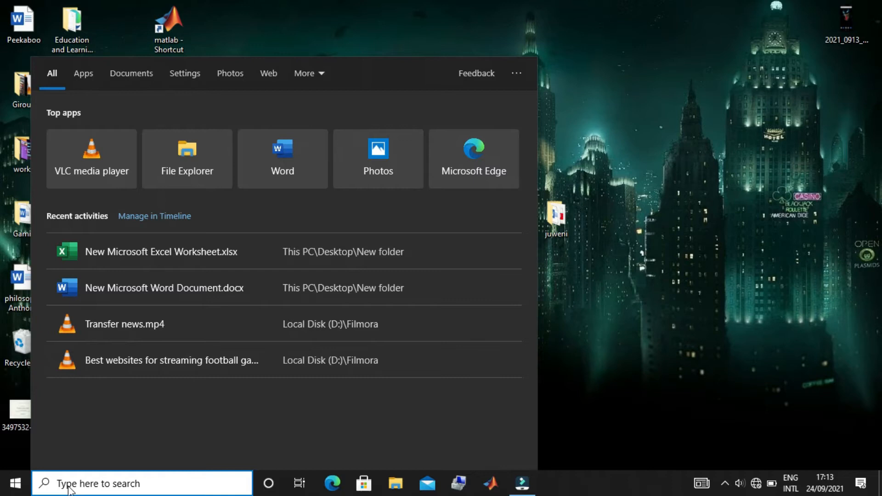
type("tas")
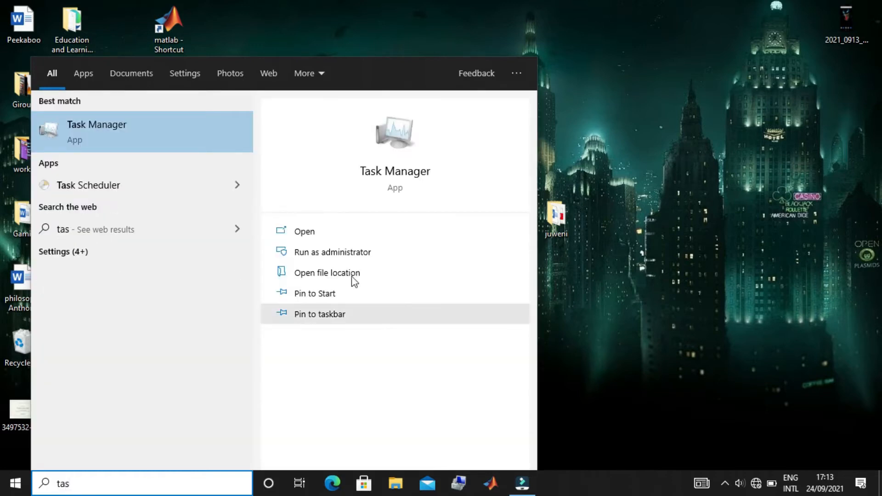
left_click(389, 171)
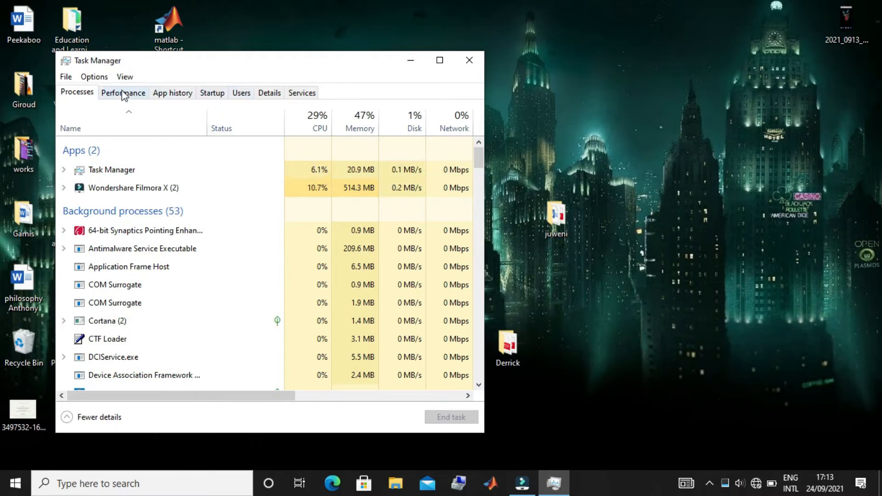
left_click(219, 96)
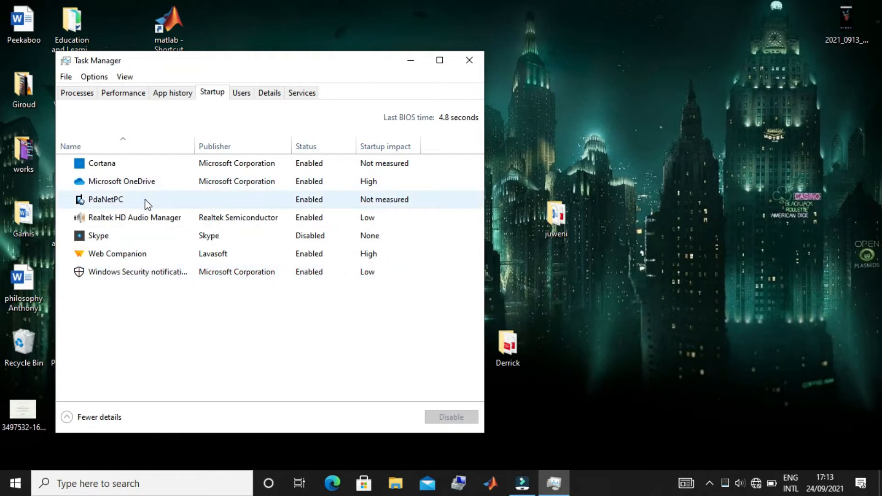
right_click(314, 199)
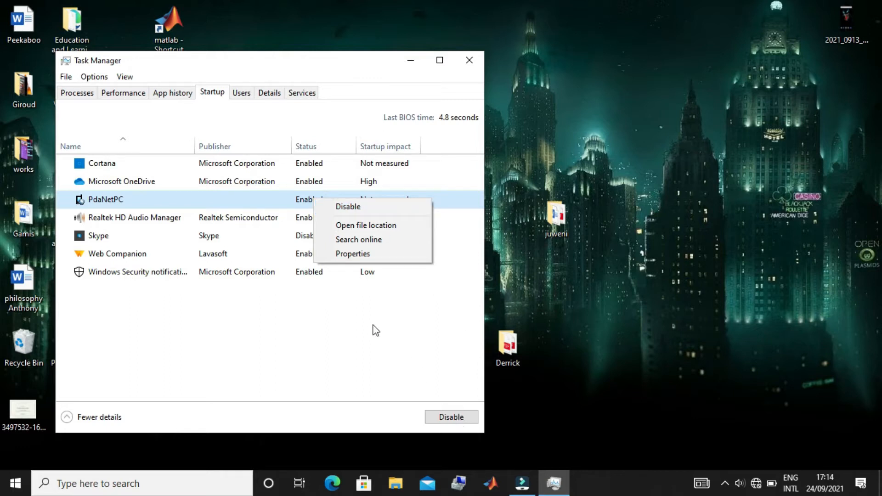
Look through the running processes, bring up the available actions for Groove Music, and close Task Manager.
left_click(68, 97)
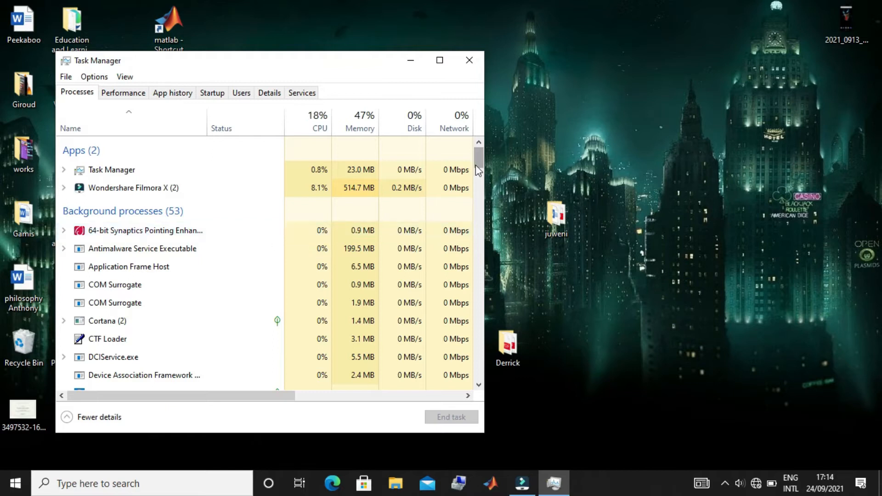
left_click_drag(477, 160, 484, 211)
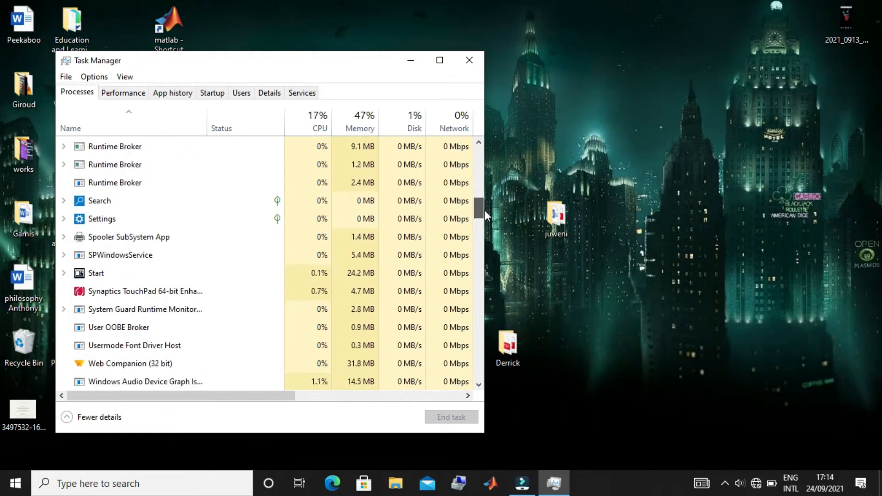
left_click_drag(484, 211, 479, 161)
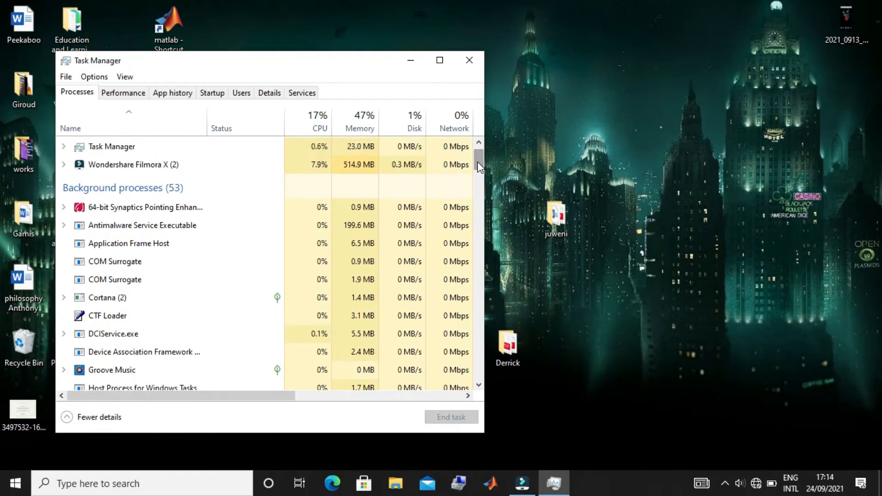
left_click_drag(478, 163, 478, 171)
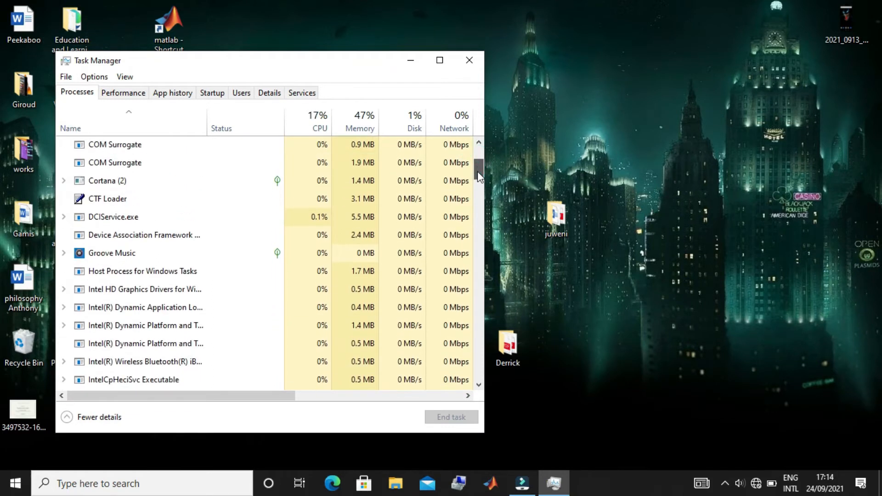
right_click(149, 251)
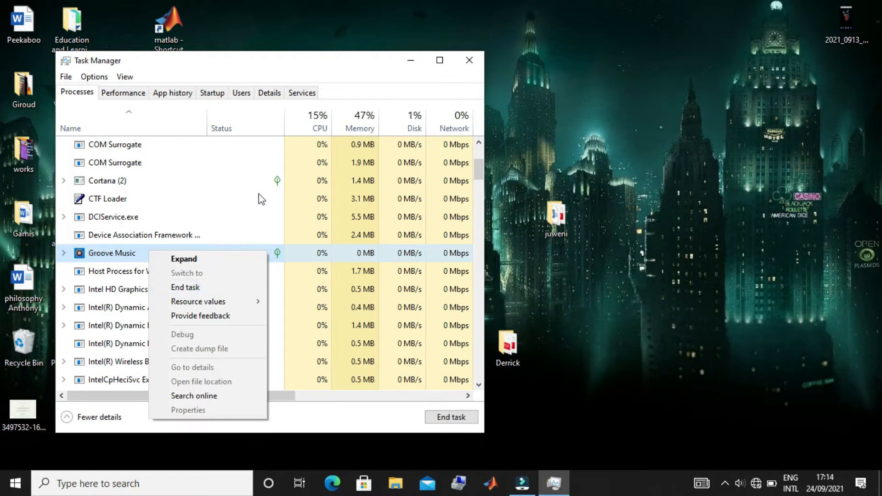
left_click(470, 61)
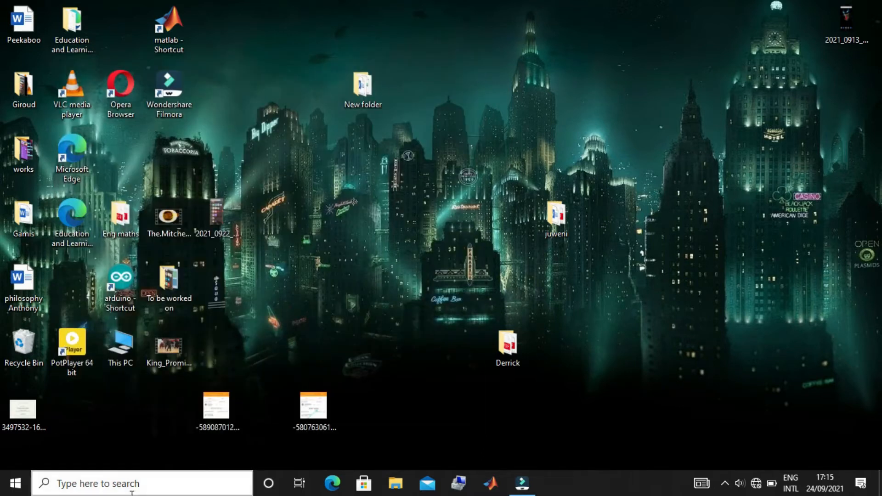
Open the Windows Temp folder by running the command temp from the Run dialog.
left_click(69, 481)
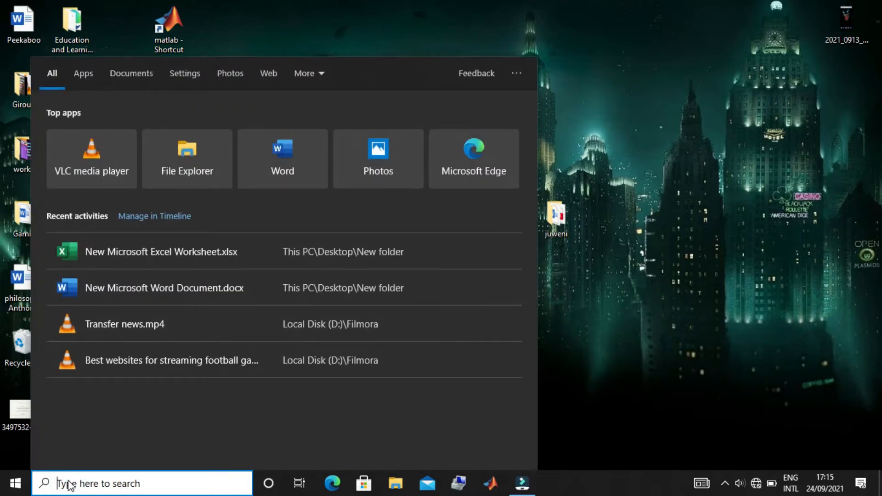
type("r")
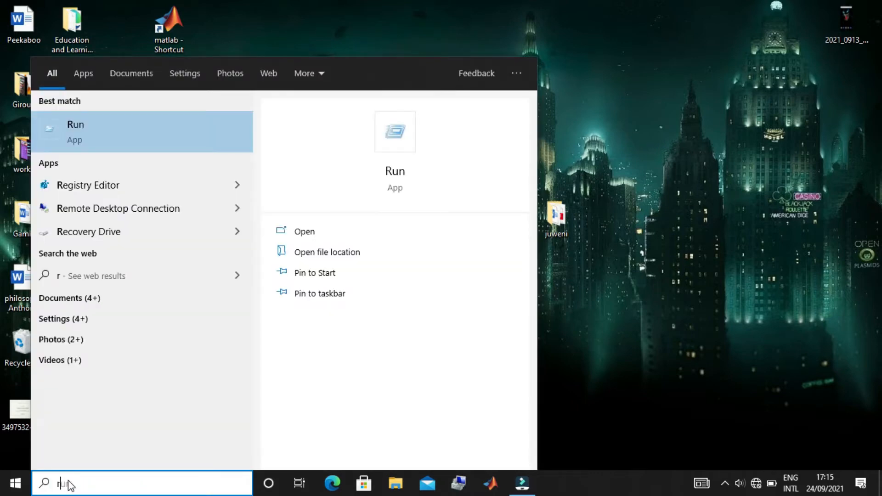
left_click(396, 171)
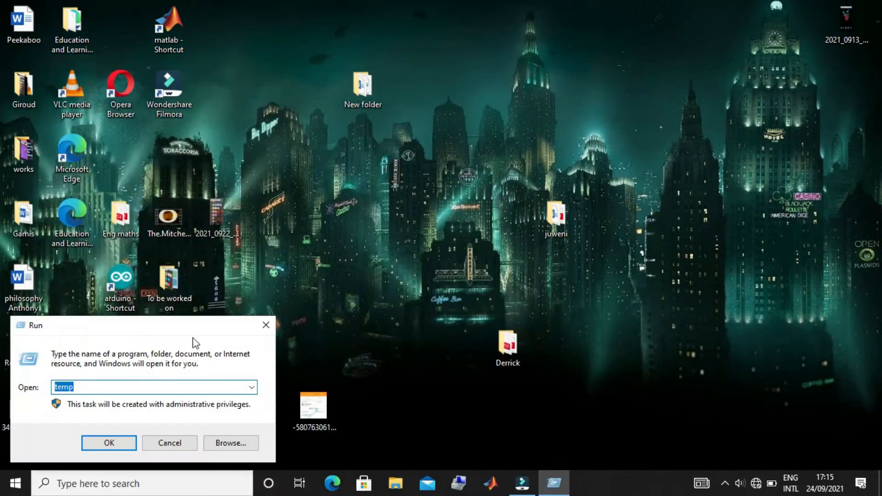
key("BackSpace")
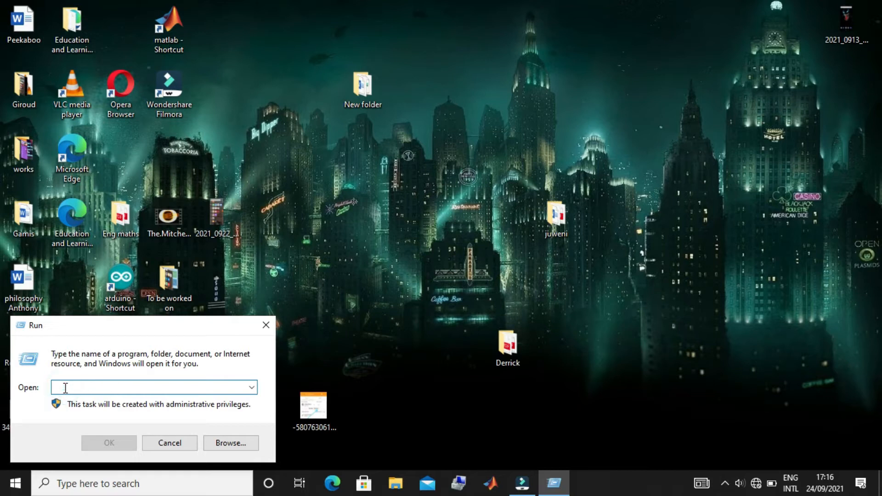
type("te")
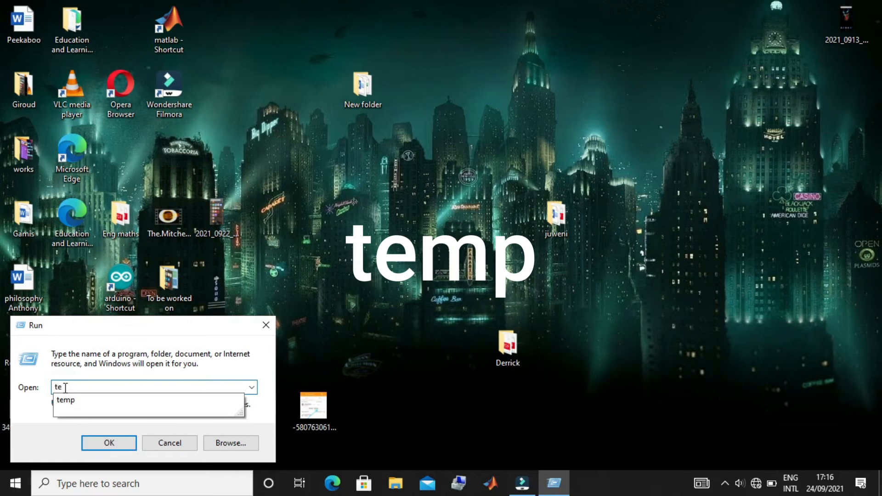
left_click(69, 401)
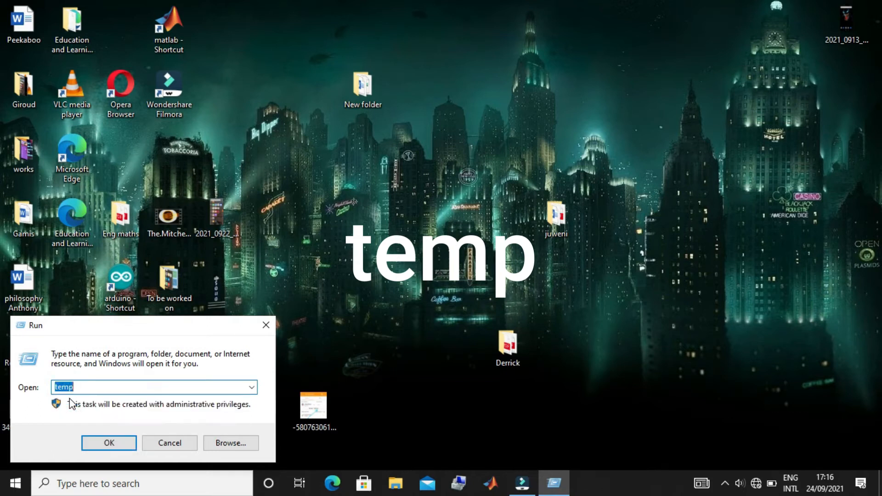
left_click(109, 443)
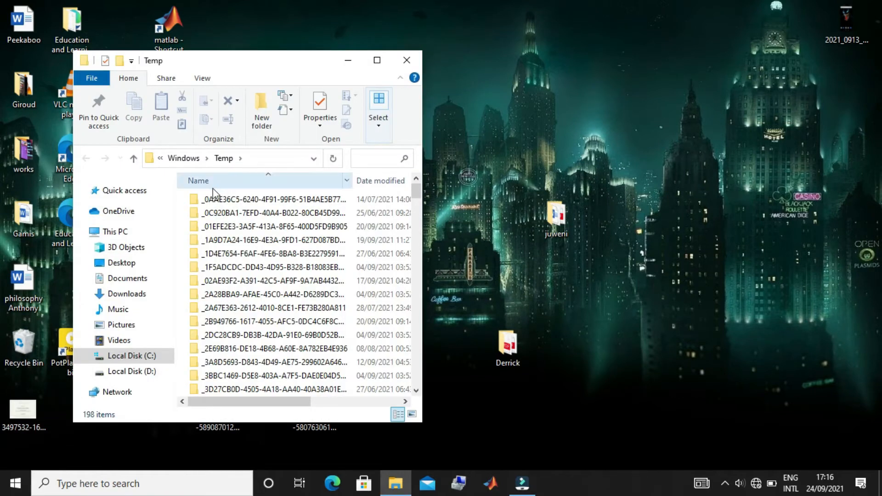
Delete all items in the Windows Temp folder, skipping every item that is in use, and close the folder.
left_click_drag(213, 190, 312, 415)
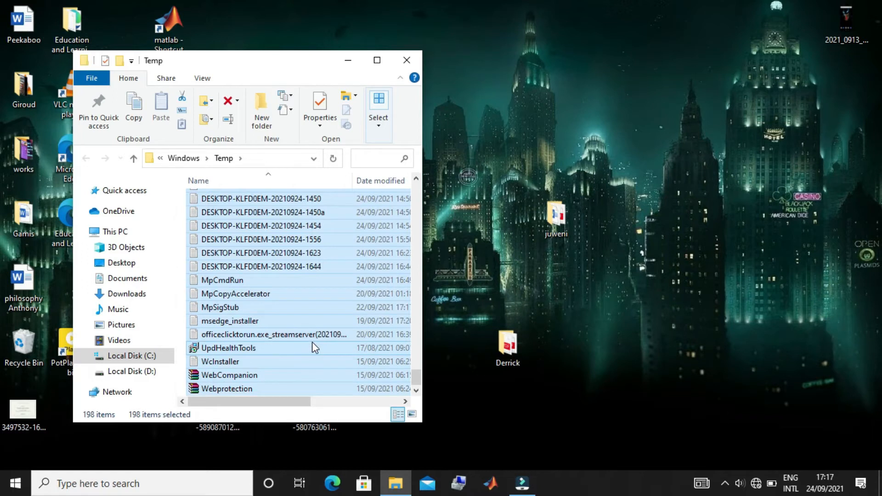
key("Delete")
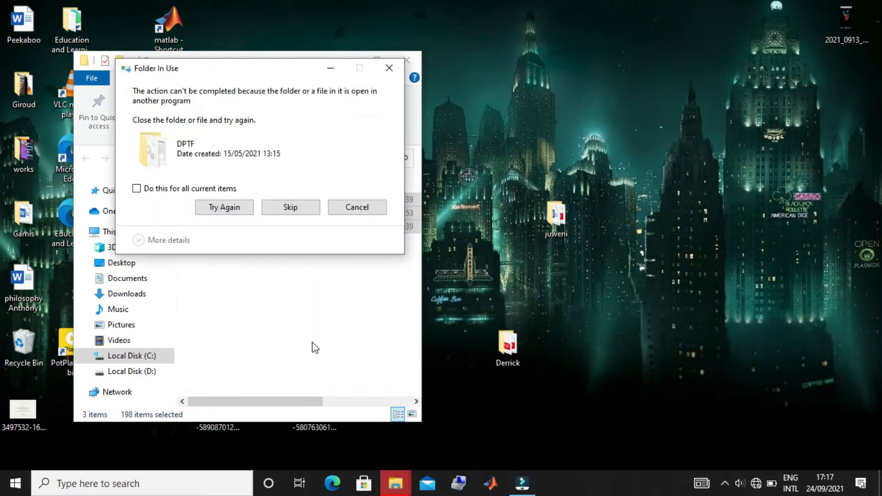
left_click(136, 188)
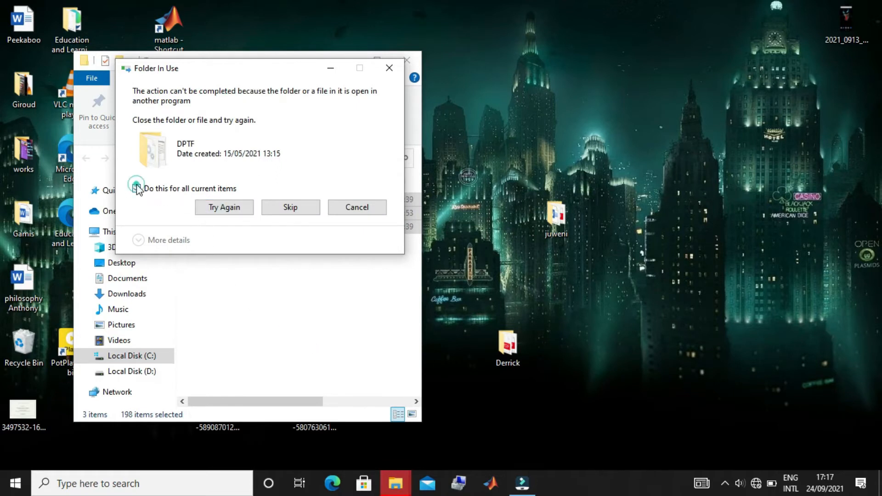
left_click(287, 209)
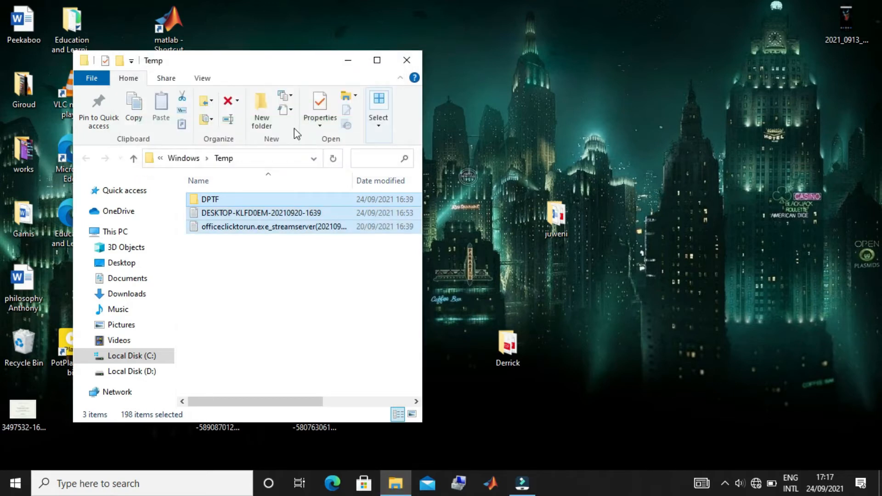
left_click(407, 61)
Open the AppData Local Temp folder by running %temp% from the Run dialog.
left_click(89, 484)
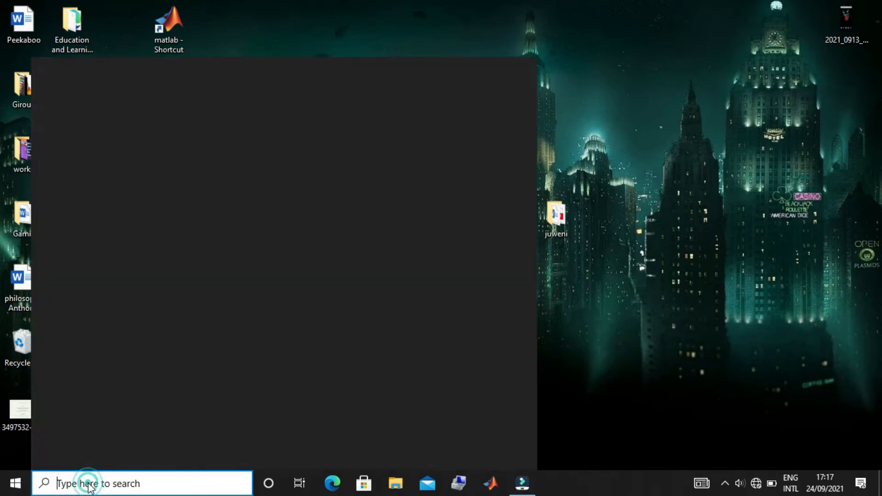
type("run")
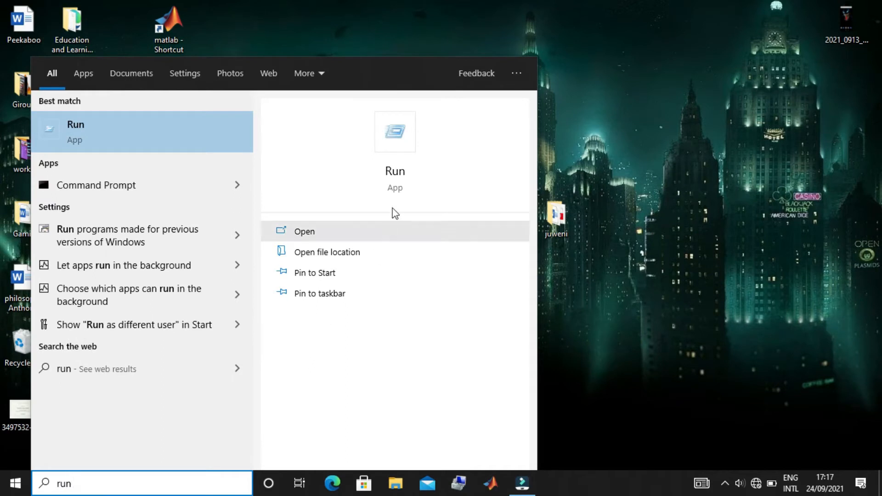
left_click(395, 177)
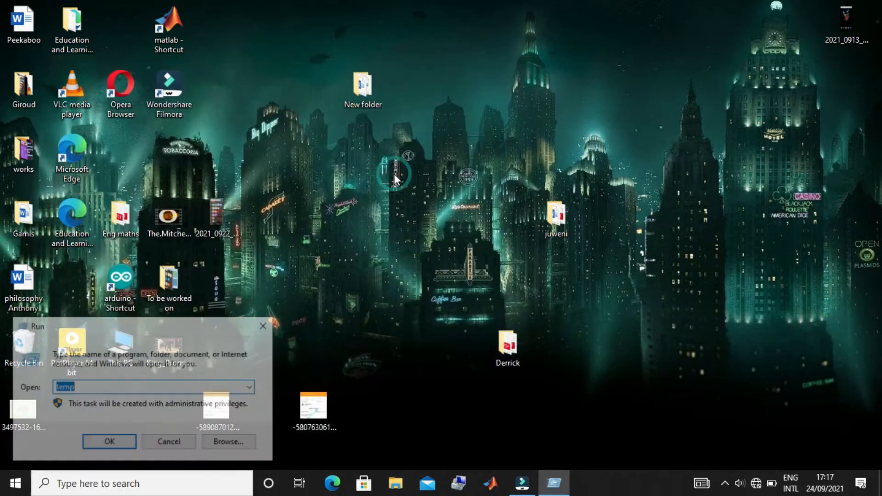
left_click(86, 387)
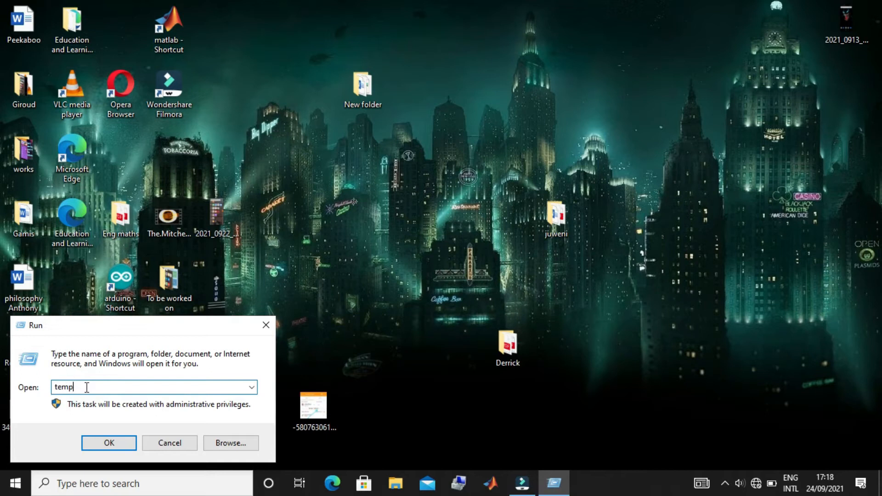
left_click(54, 387)
type("%")
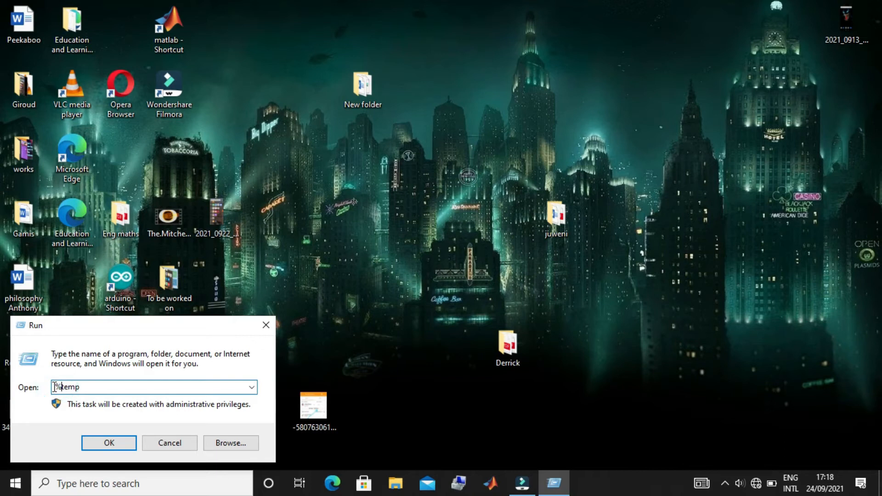
left_click(81, 387)
type("%")
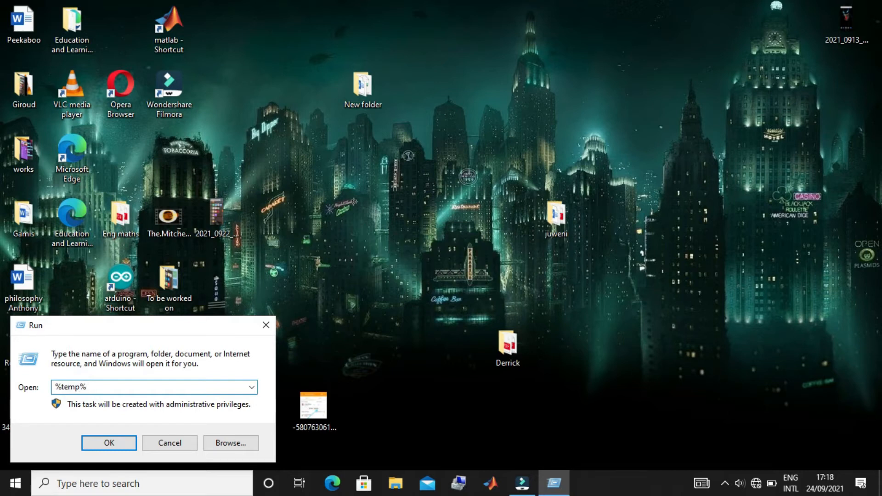
left_click(108, 444)
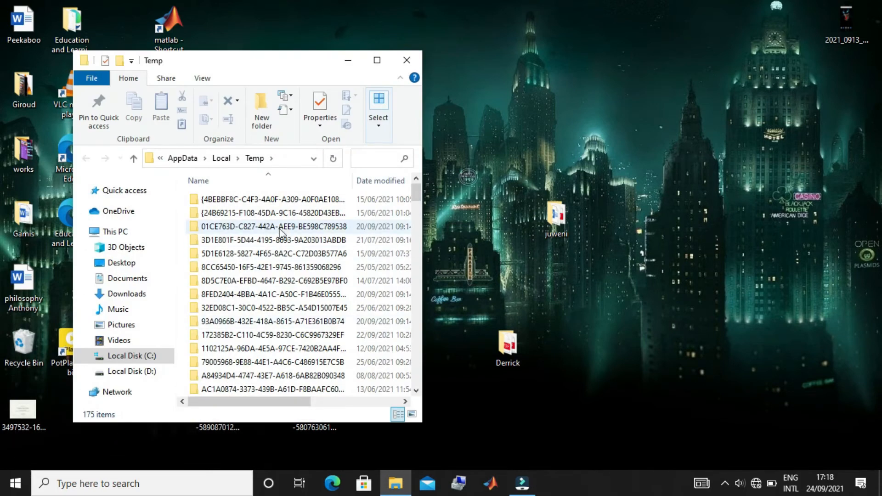
Delete all items in the AppData Local Temp folder and close the folder.
left_click(254, 205)
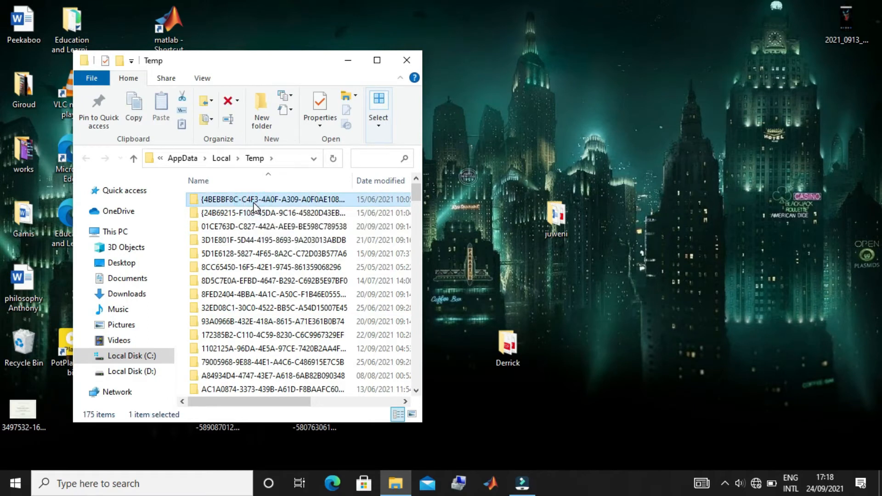
key("ctrl+a")
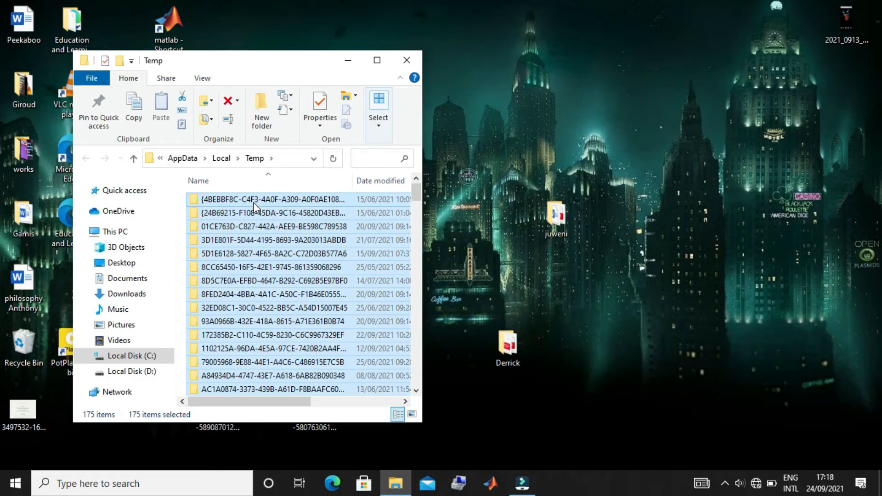
key("Delete")
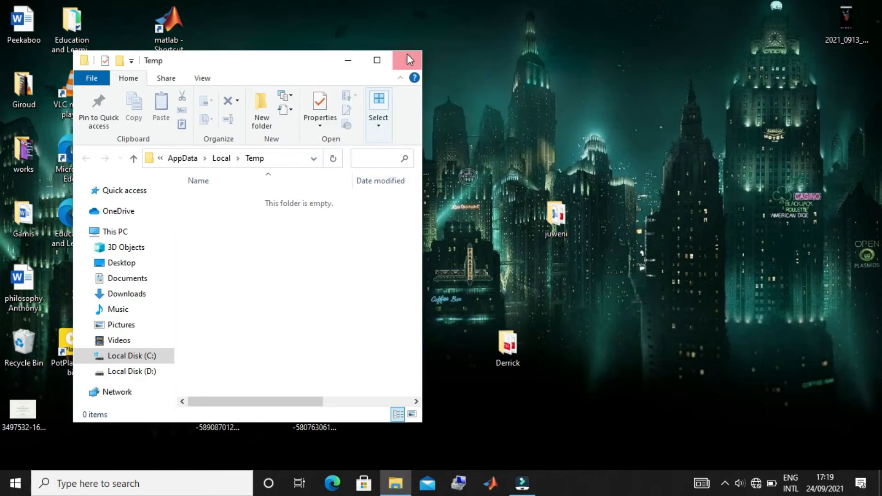
left_click(409, 60)
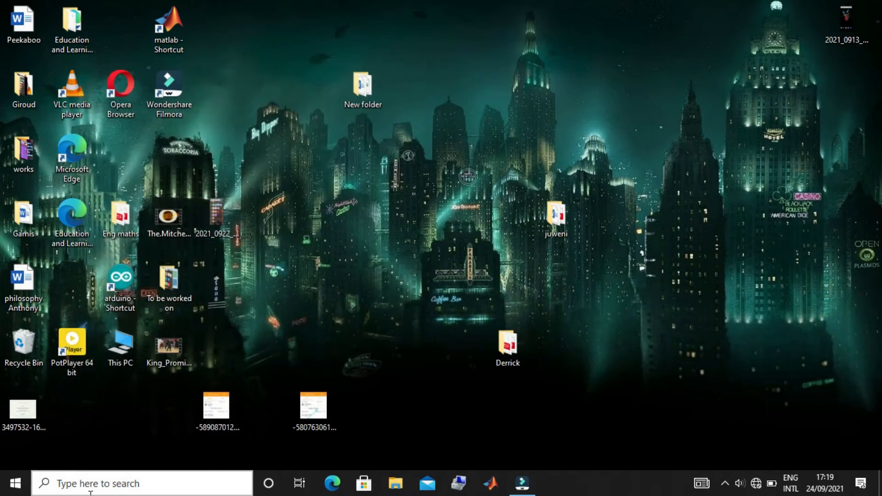
Open Internet Properties by running the command inetcpl.cpl from the Run dialog.
left_click(82, 483)
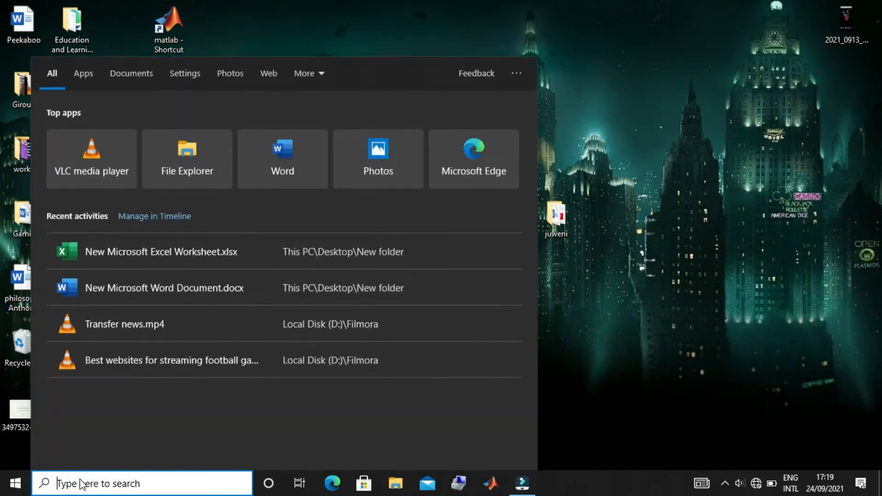
type("run")
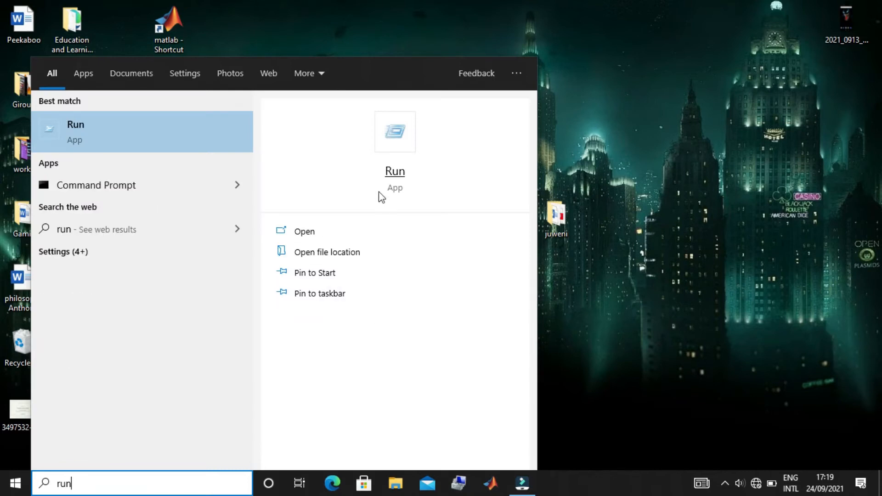
left_click(393, 175)
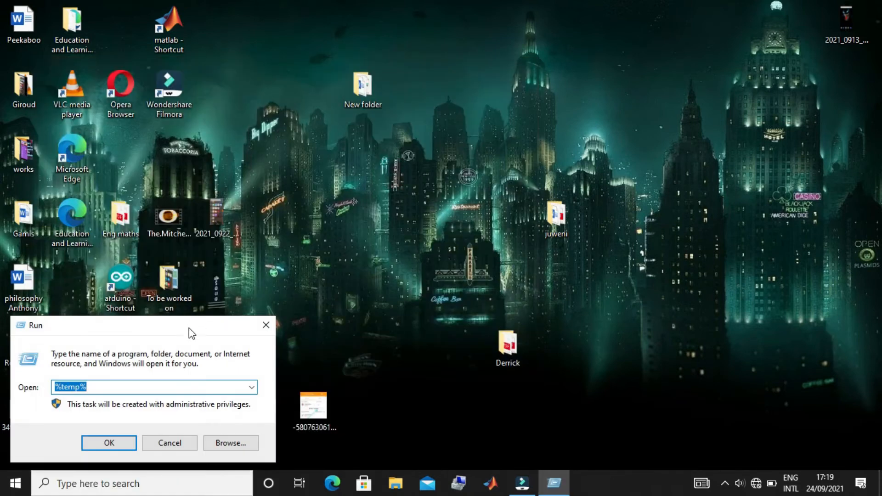
key("BackSpace")
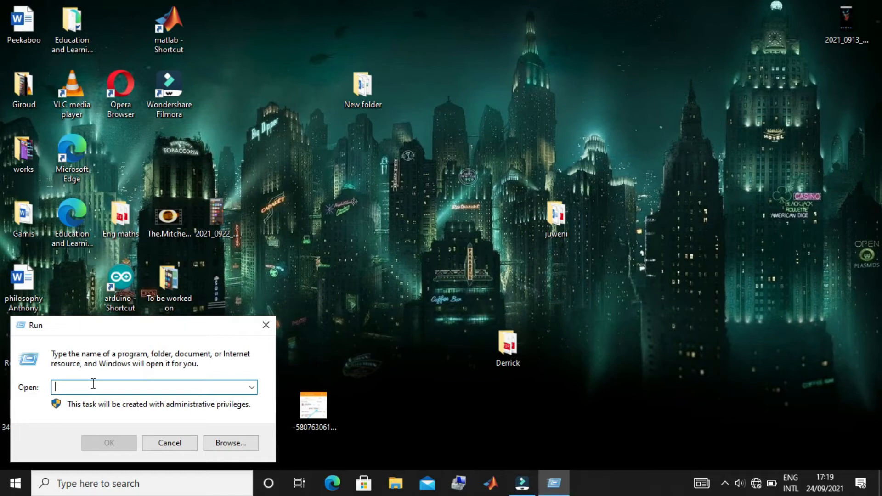
type("in")
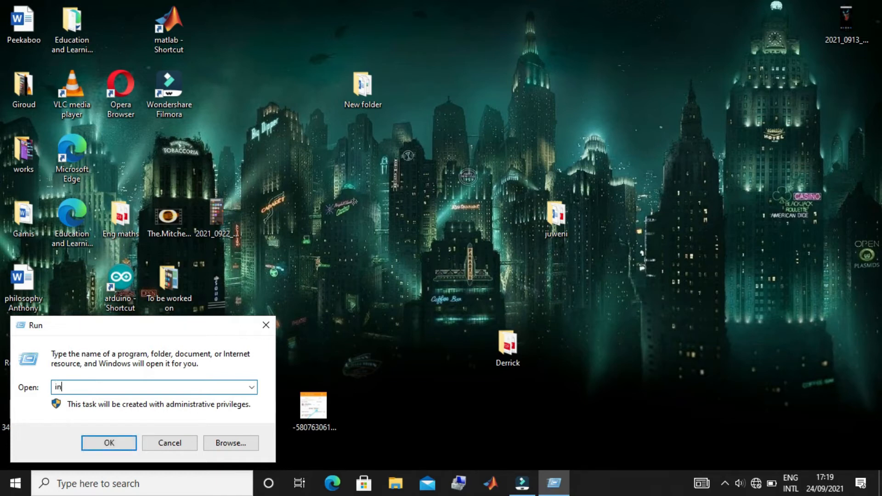
type("etcpl.cpl")
left_click(110, 440)
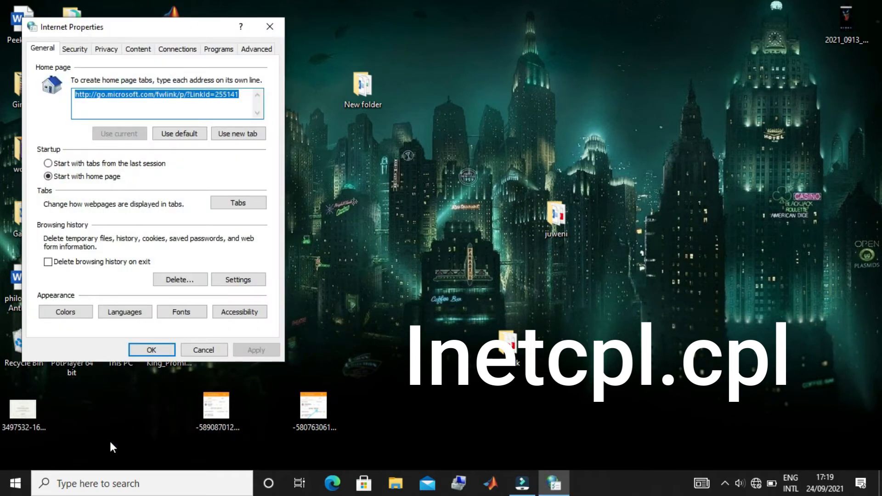
Check the automatic detection and proxy server options in the connection's LAN settings and accept them.
left_click(188, 51)
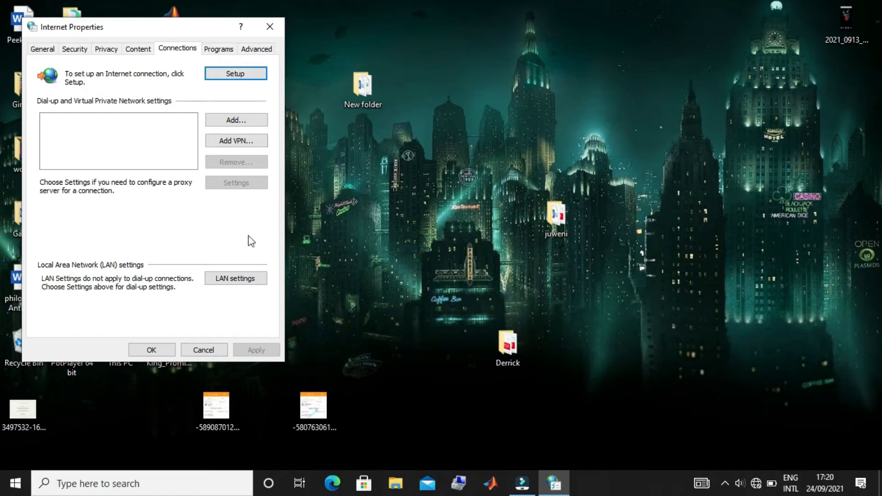
left_click(234, 281)
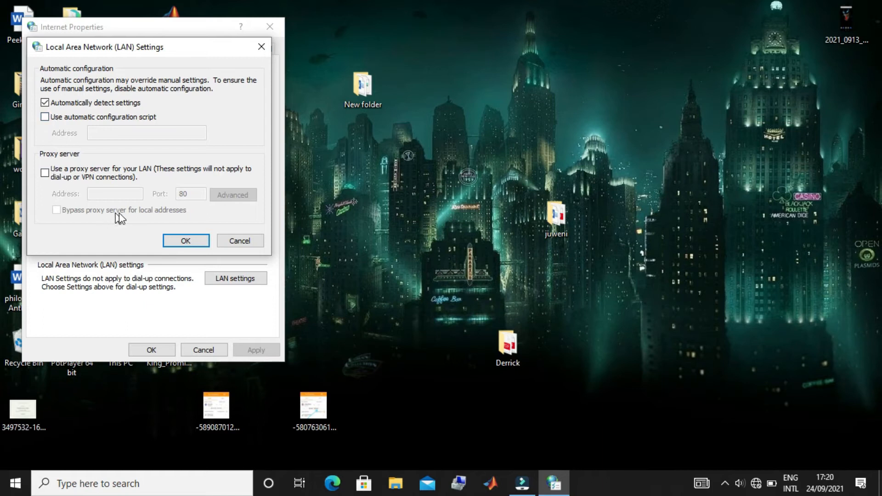
left_click(183, 238)
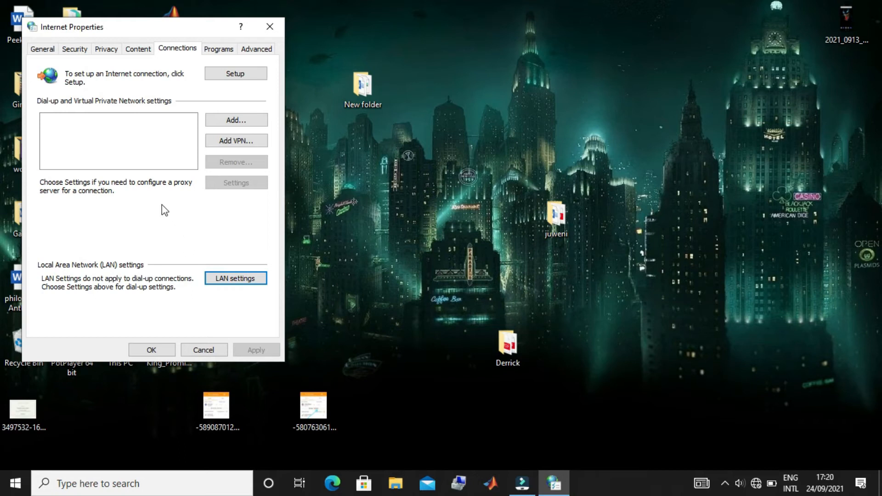
Reset all Internet Explorer settings with Delete personal settings enabled, and close Internet Properties.
left_click(260, 50)
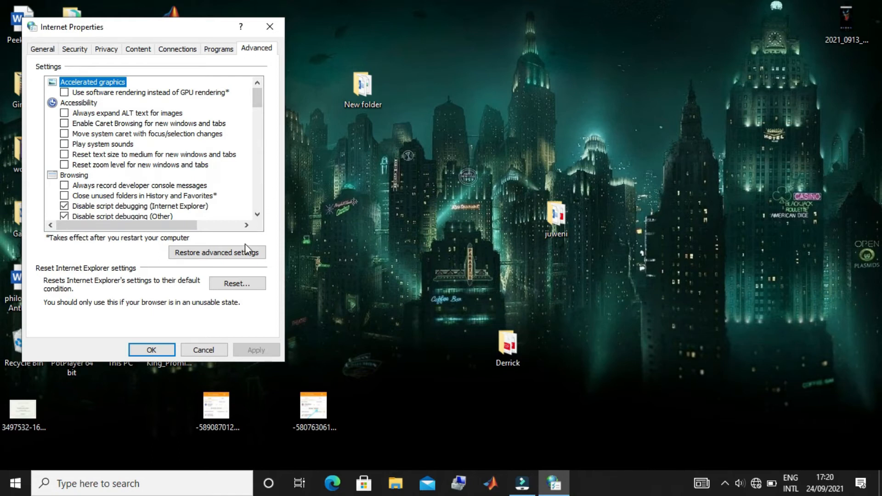
left_click(230, 288)
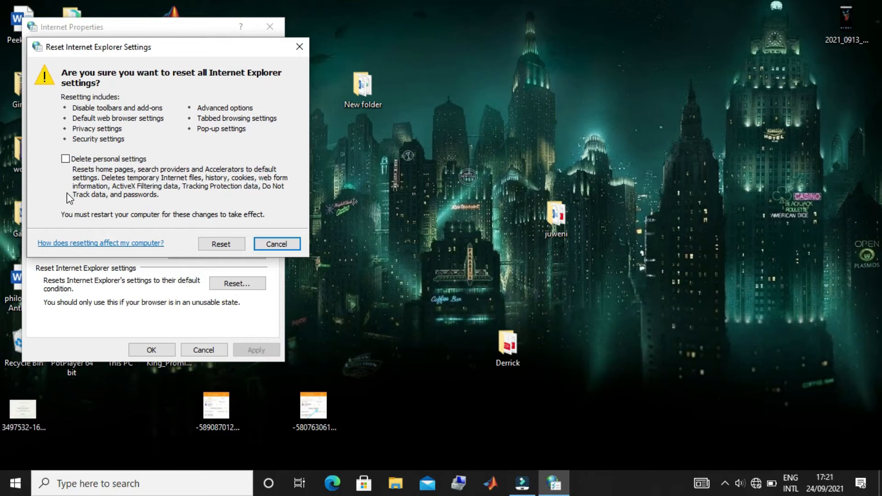
left_click(67, 160)
left_click(222, 244)
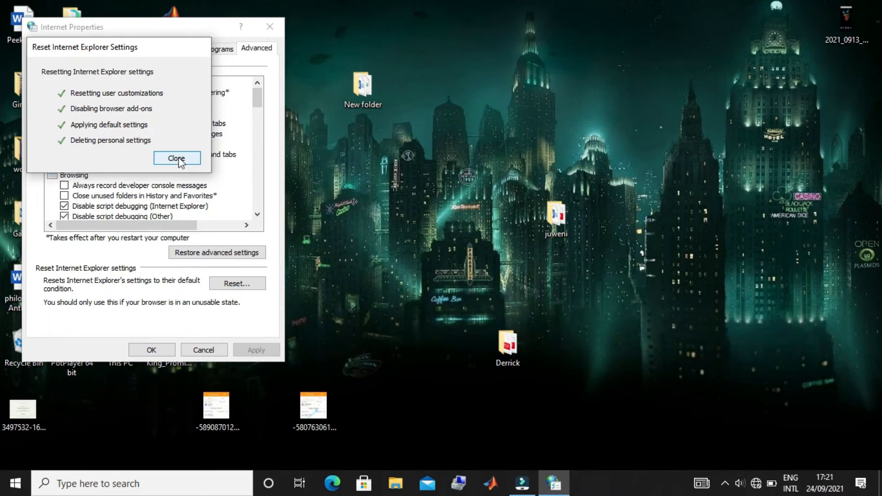
left_click(176, 158)
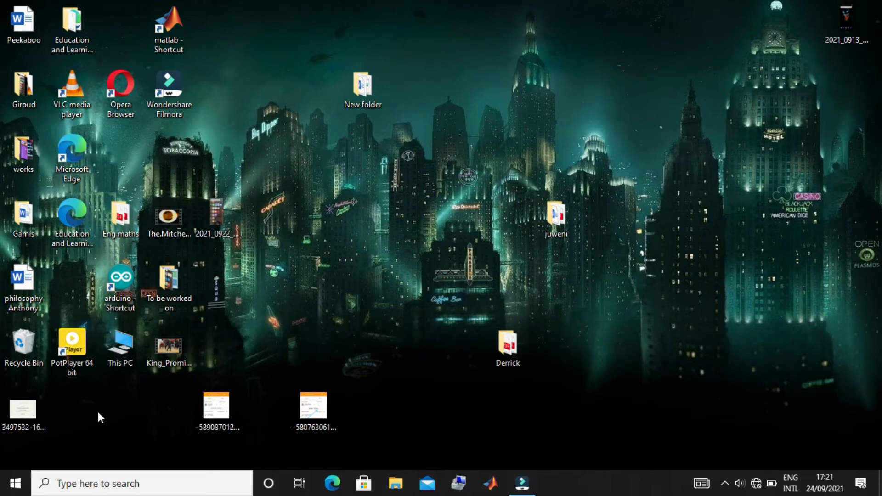
Open the Windows Prefetch folder by running the command prefetch from the Run dialog.
left_click(15, 487)
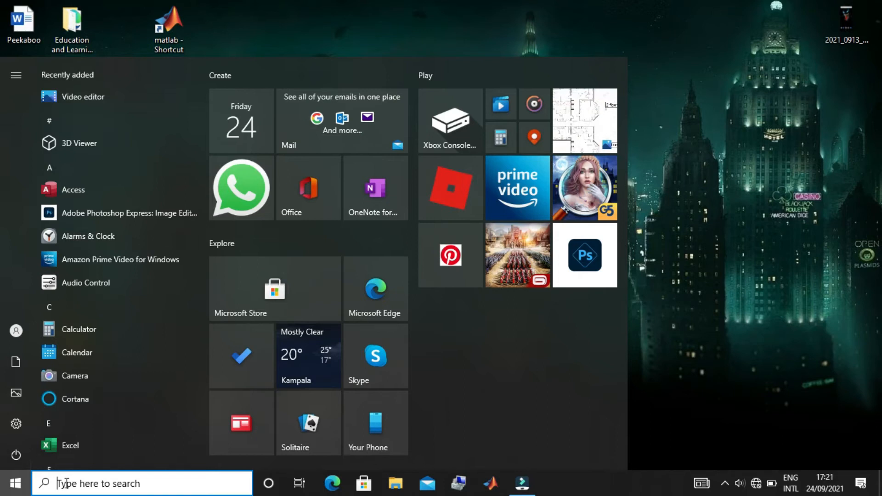
type("ru")
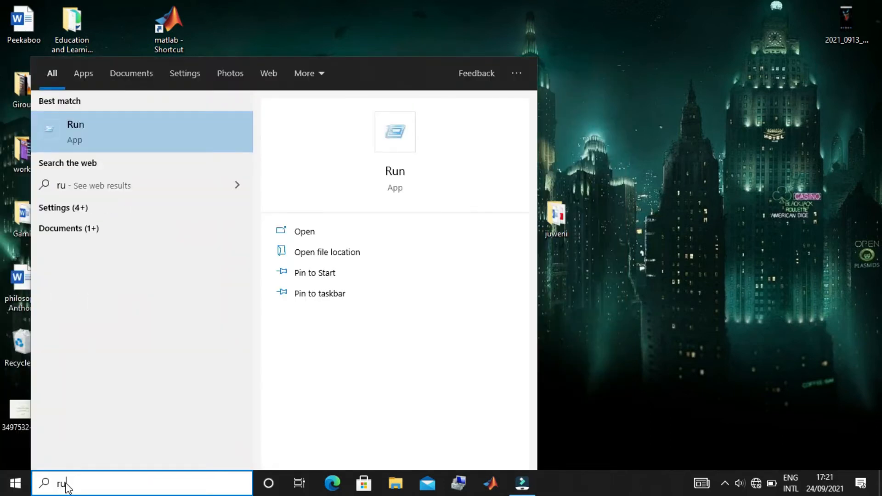
left_click(395, 171)
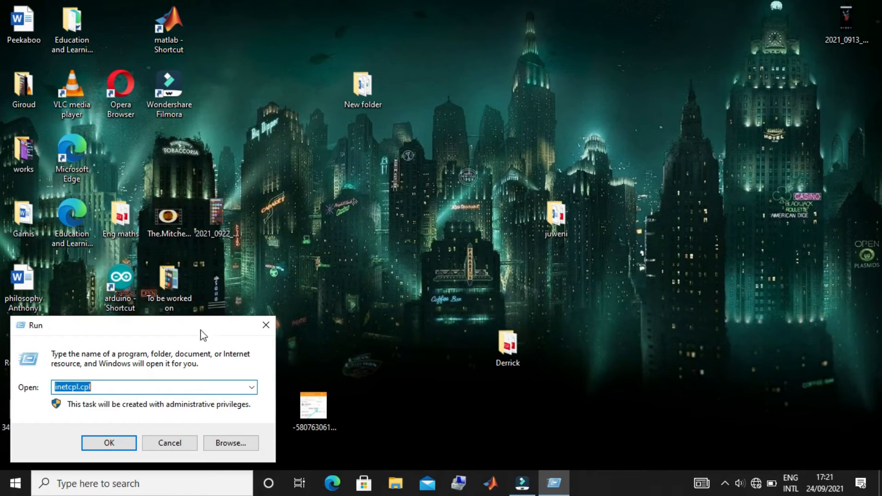
key("BackSpace")
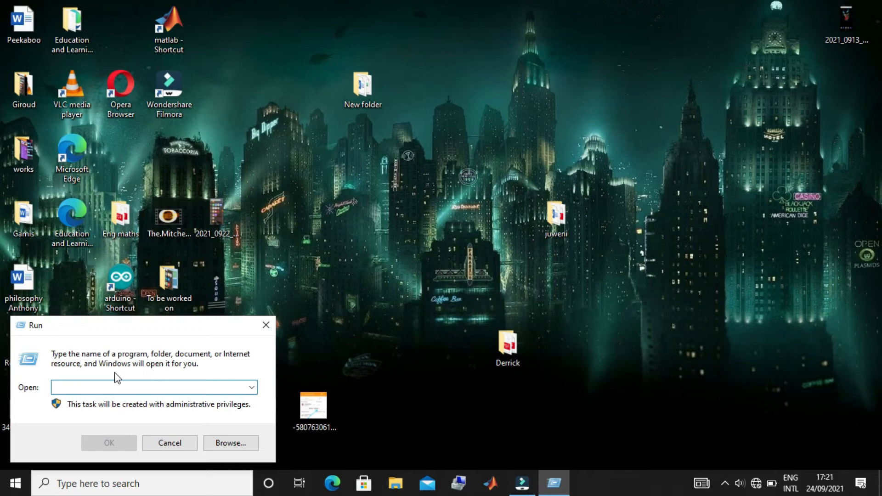
type("prefe")
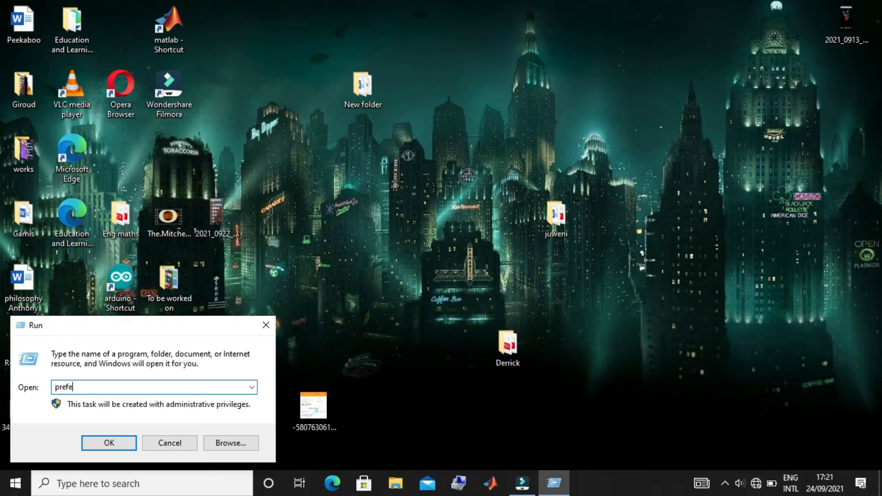
type("tch")
left_click(121, 441)
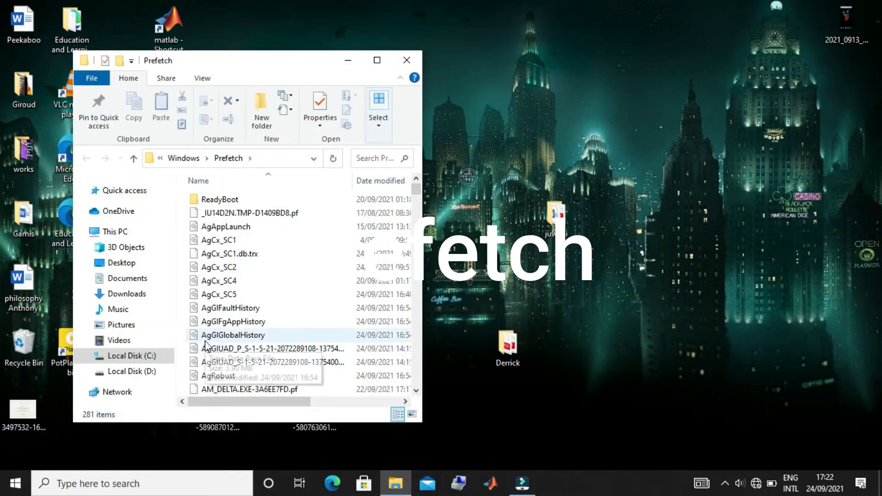
Delete all items in the Windows Prefetch folder.
left_click(264, 217)
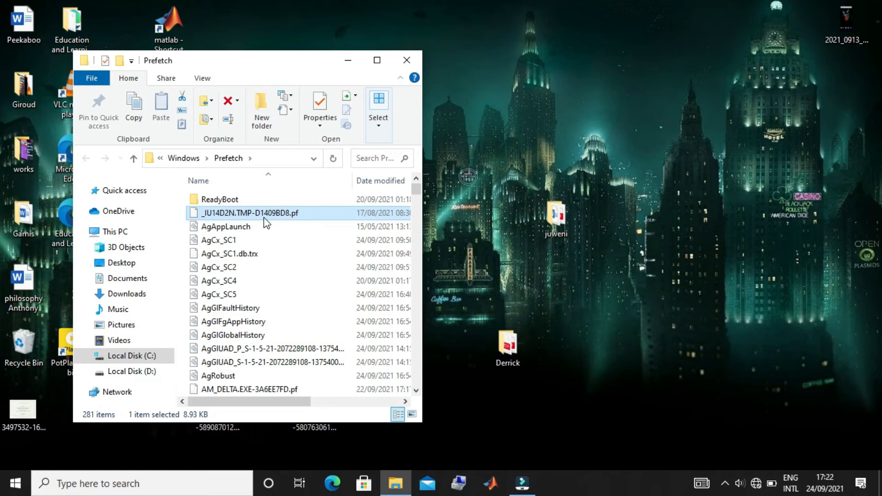
key("ctrl+a")
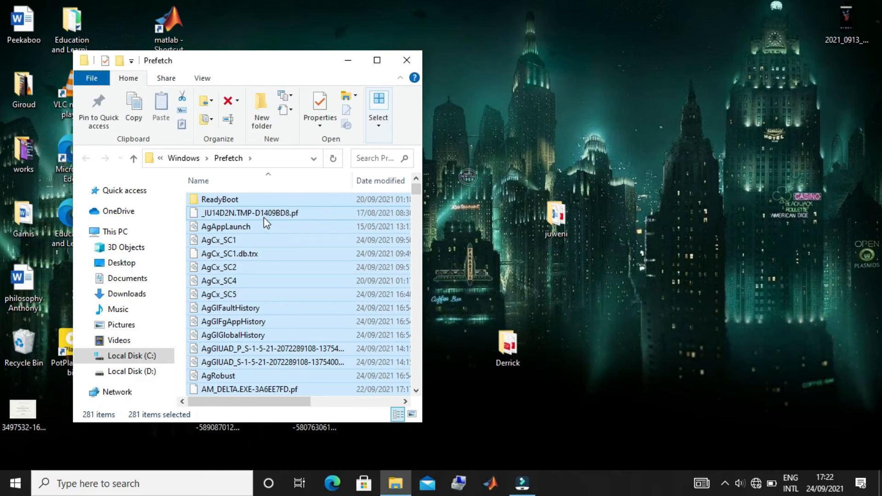
right_click(264, 219)
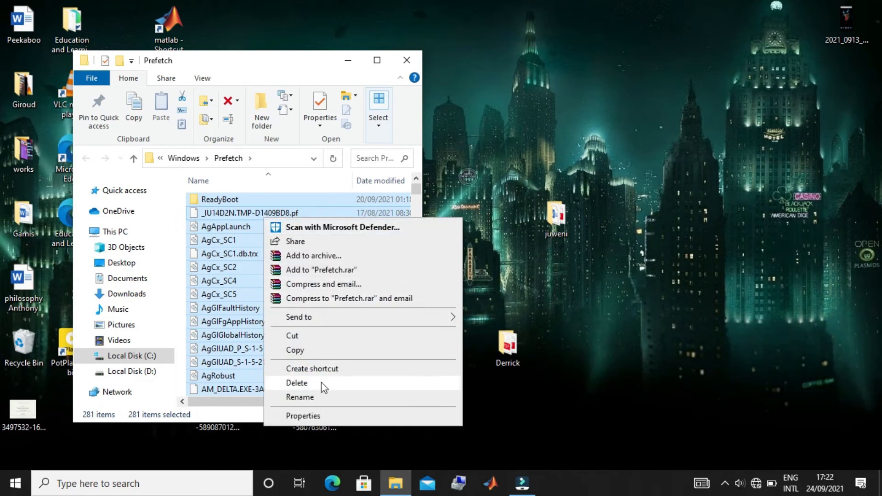
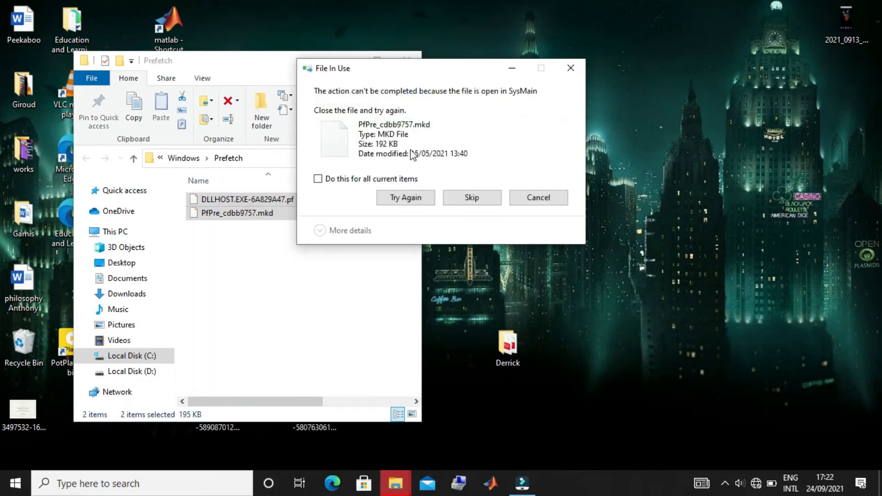
Skip all current in-use files during the Prefetch deletion and close the Prefetch folder.
left_click(318, 178)
left_click(468, 198)
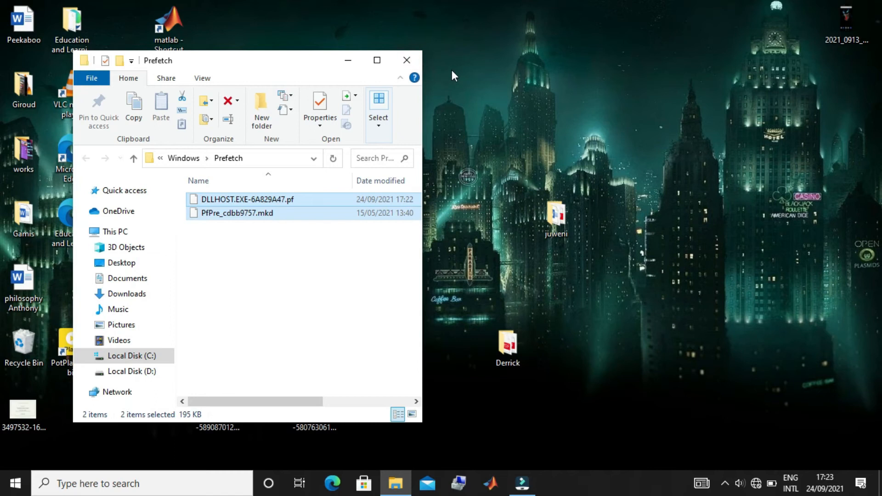
left_click(410, 61)
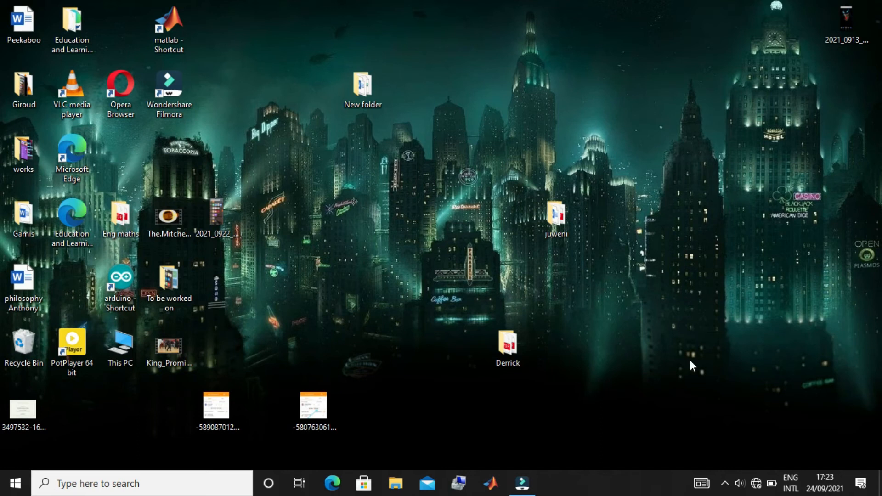
Connect the computer to the TECNO POP 2 Plus 2 Wi-Fi network.
left_click(757, 483)
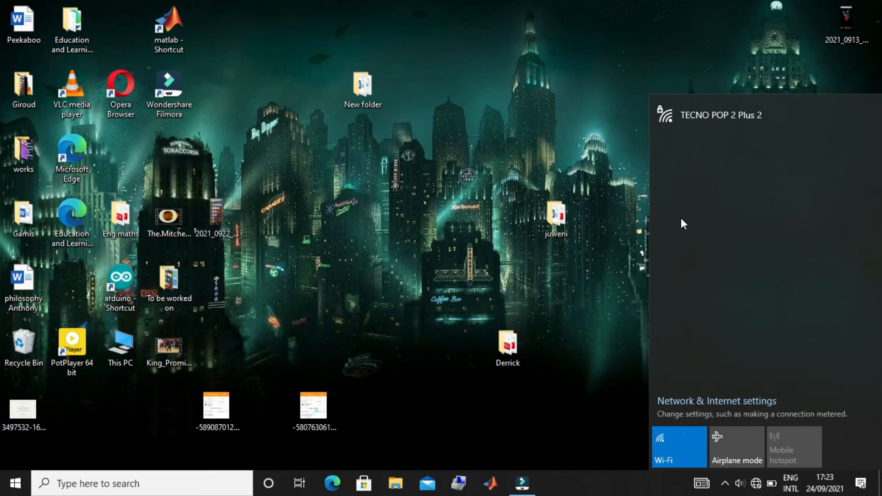
left_click(707, 122)
left_click(825, 172)
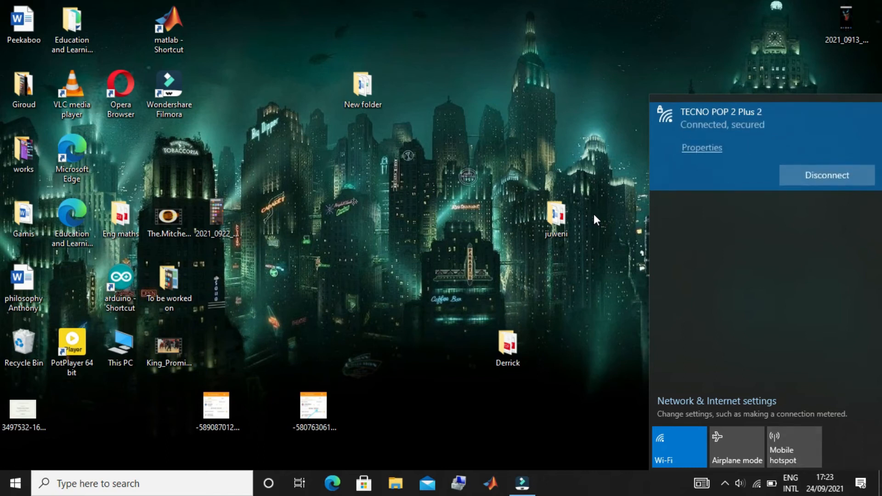
Switch to Microsoft Edge, search the web for "malware bytes" and open the official Malwarebytes website from the results.
left_click(329, 490)
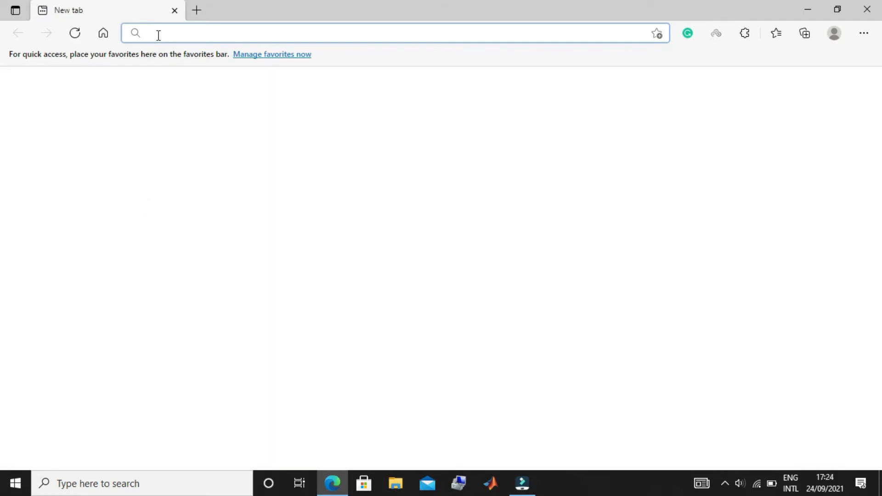
type("malware")
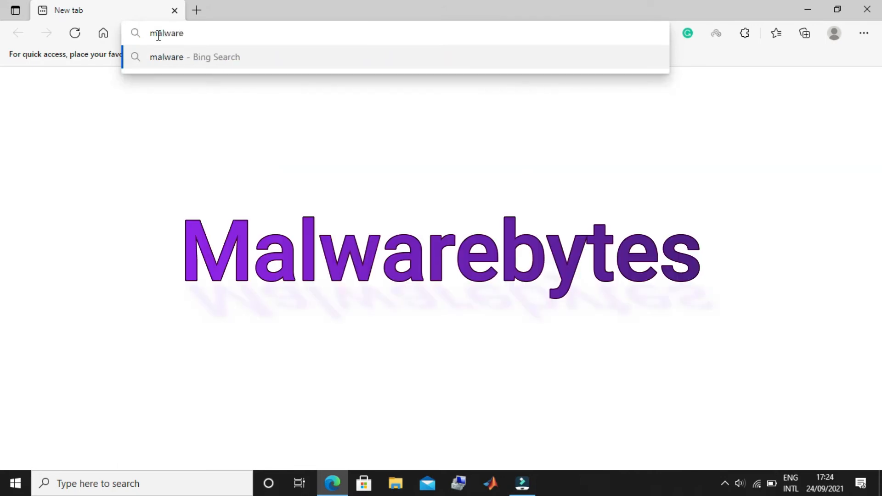
type(" bytes")
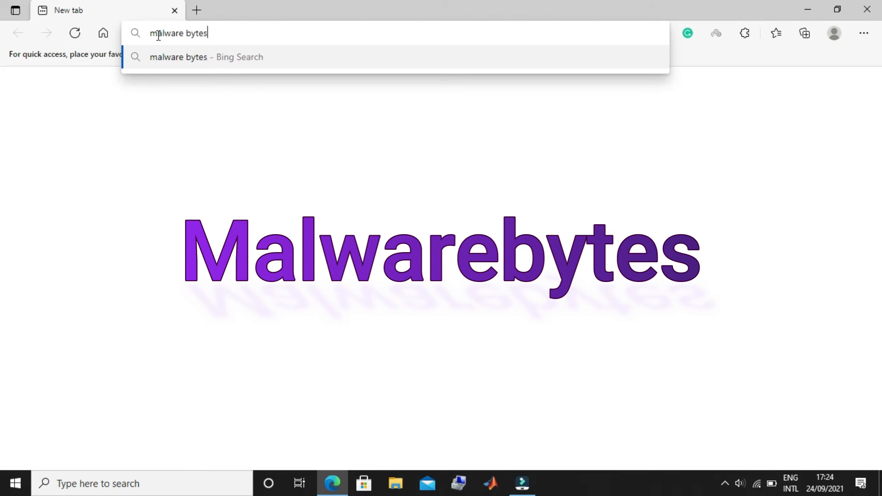
key("Return")
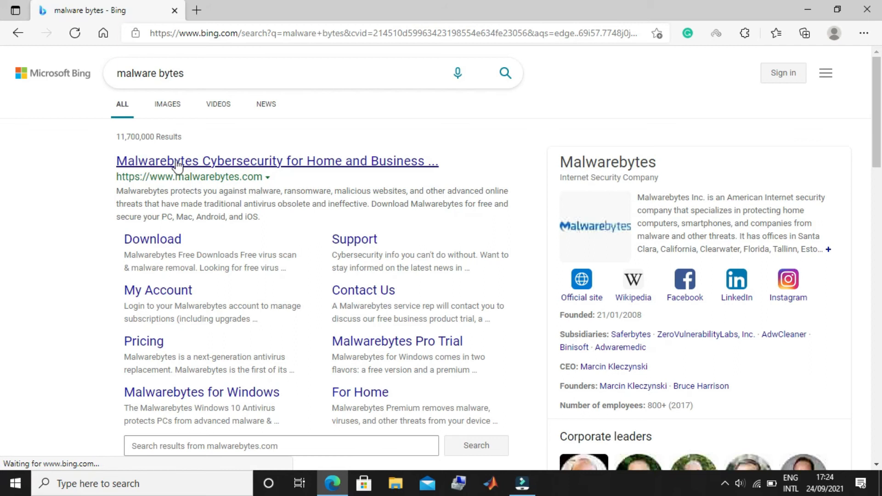
left_click(305, 165)
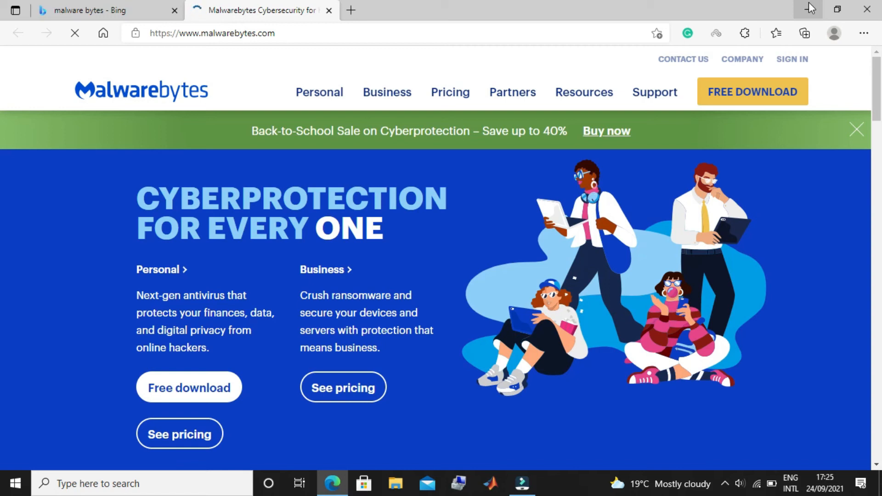
Minimize the browser, search Windows for "add" to look up Add or remove programs, and dismiss the search.
left_click(809, 3)
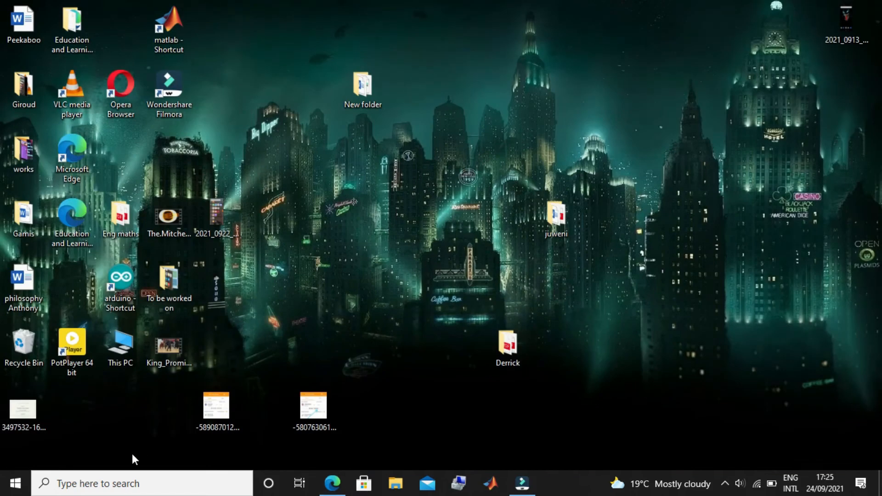
left_click(87, 484)
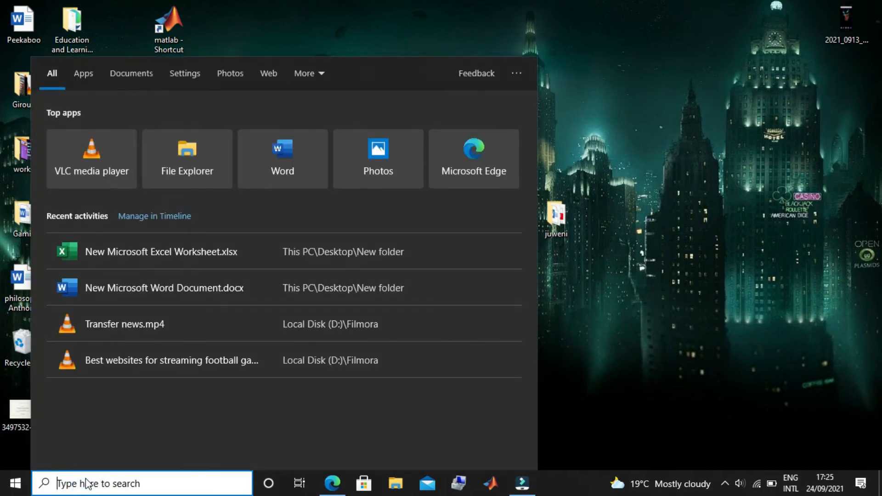
type("add")
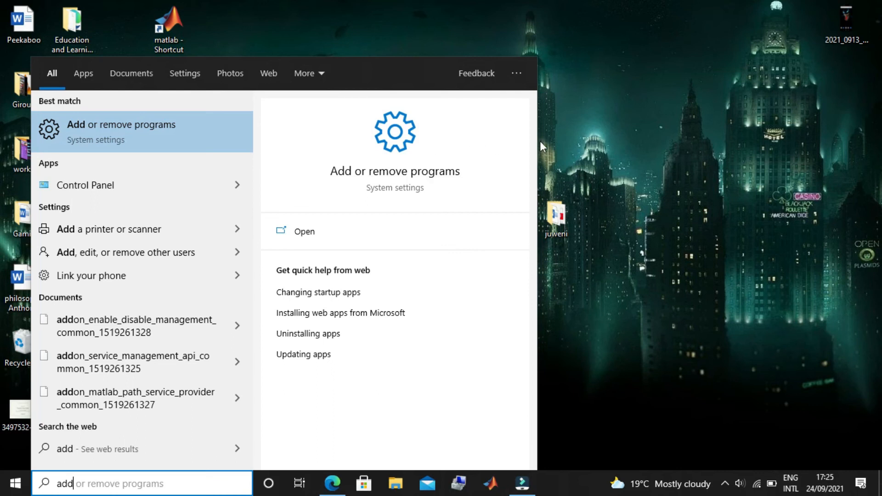
left_click(567, 142)
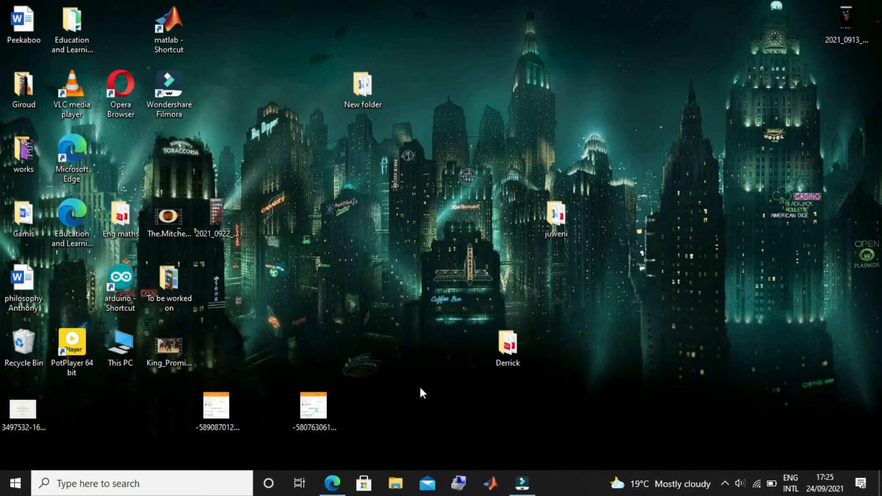
Return to Microsoft Edge and search the web for "superantispyware" in a new tab.
mouse_move(332, 482)
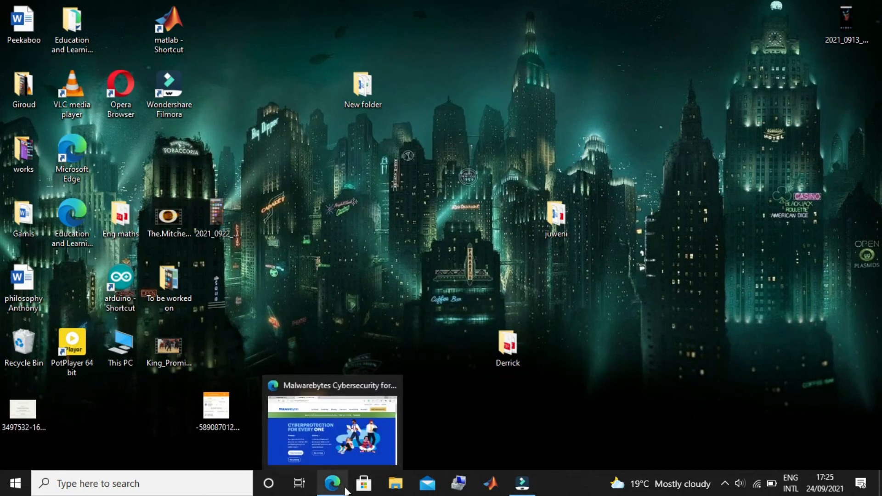
left_click(347, 451)
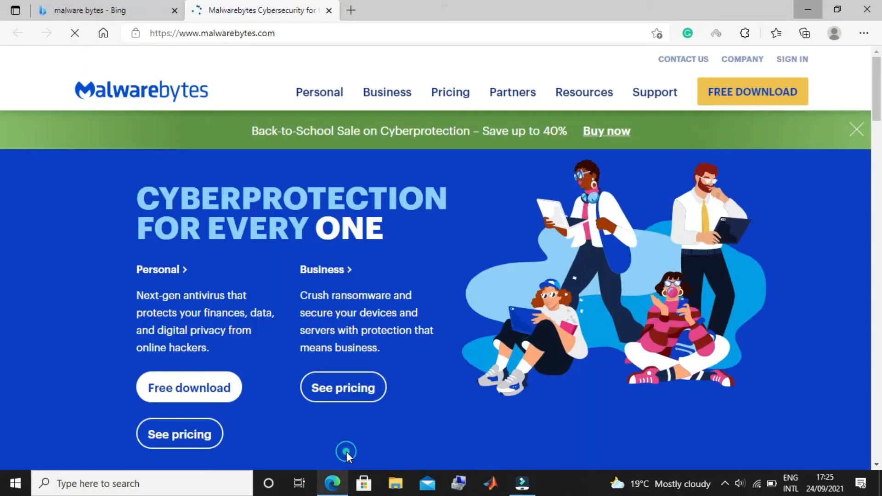
left_click(350, 10)
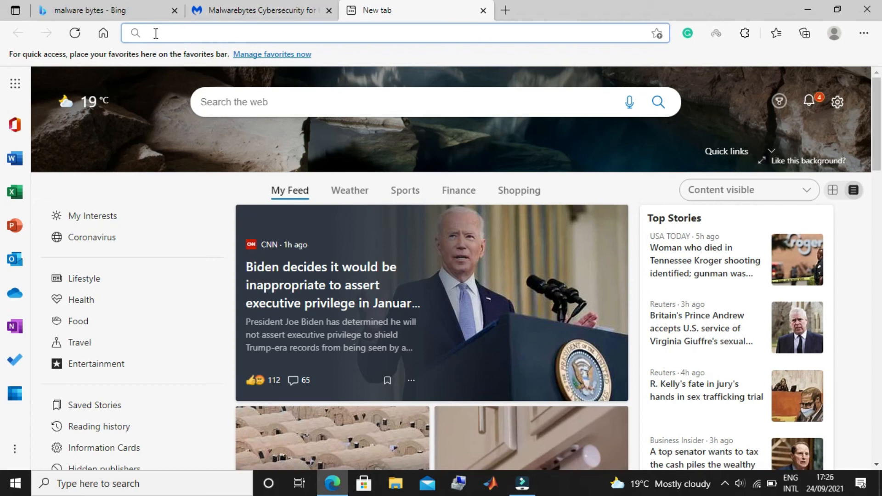
type("su")
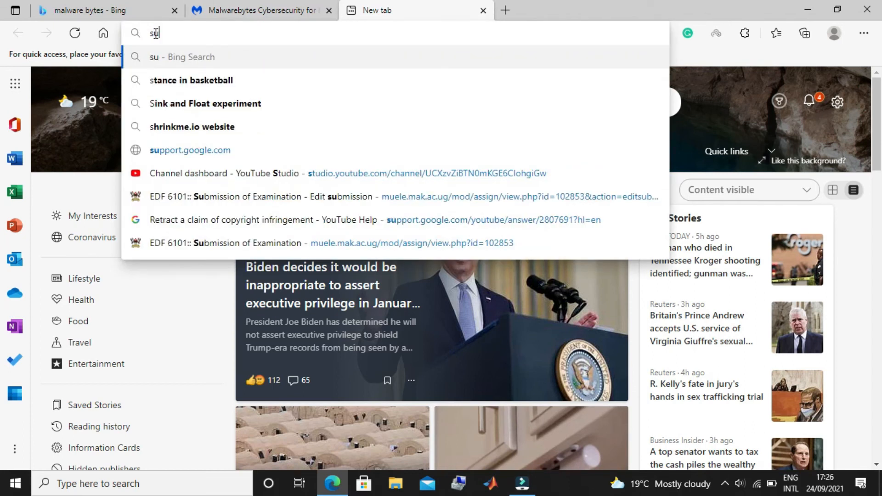
type("per")
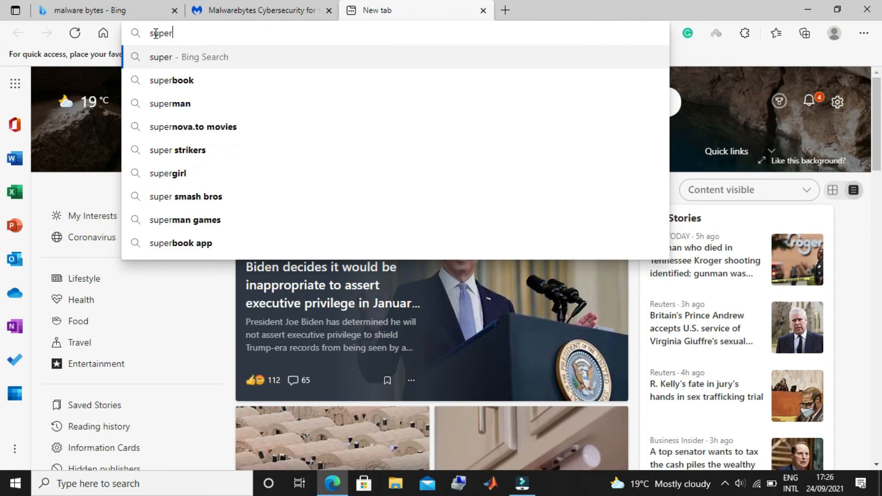
type("anti")
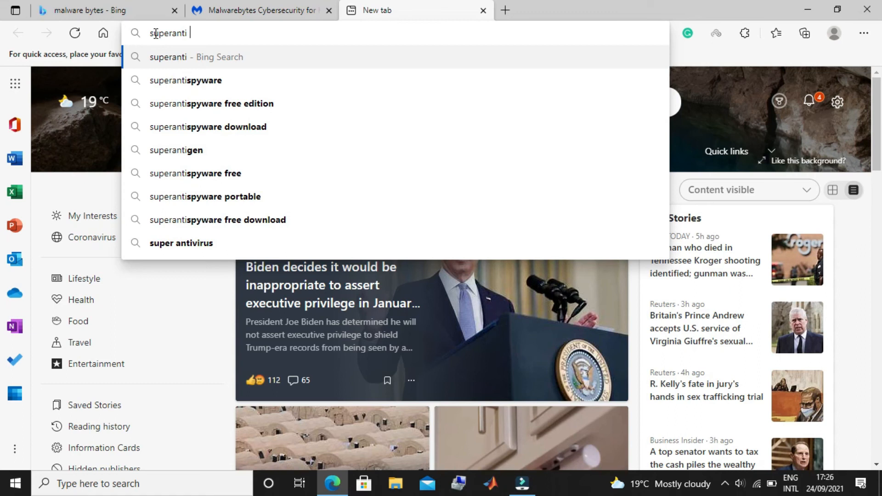
type(" spy")
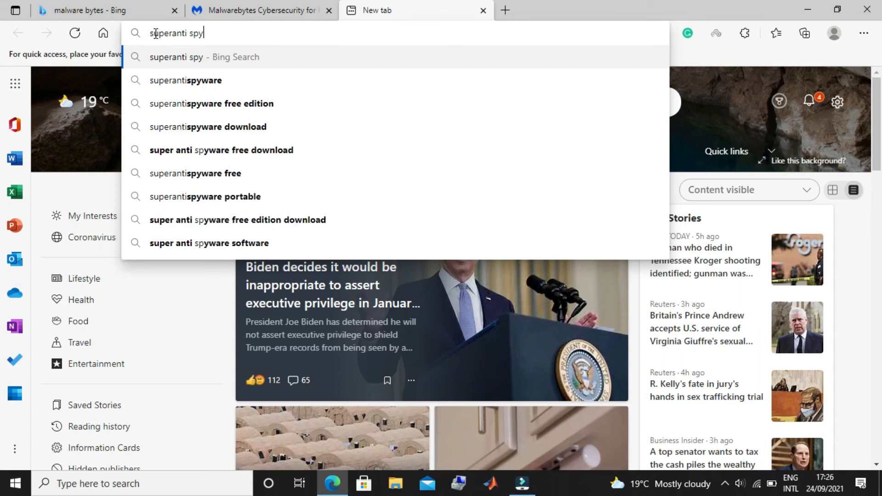
left_click(195, 83)
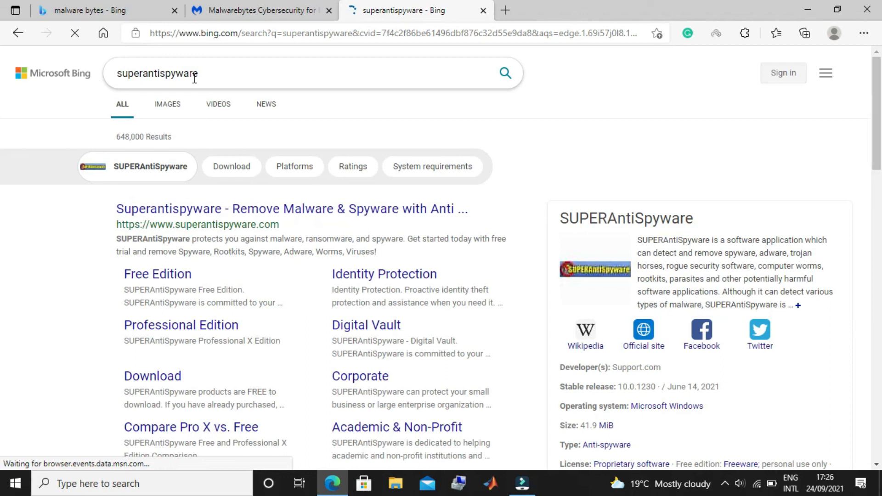
Open the official SUPERAntiSpyware website from the results, accept all cookies, and minimize the browser.
left_click(197, 208)
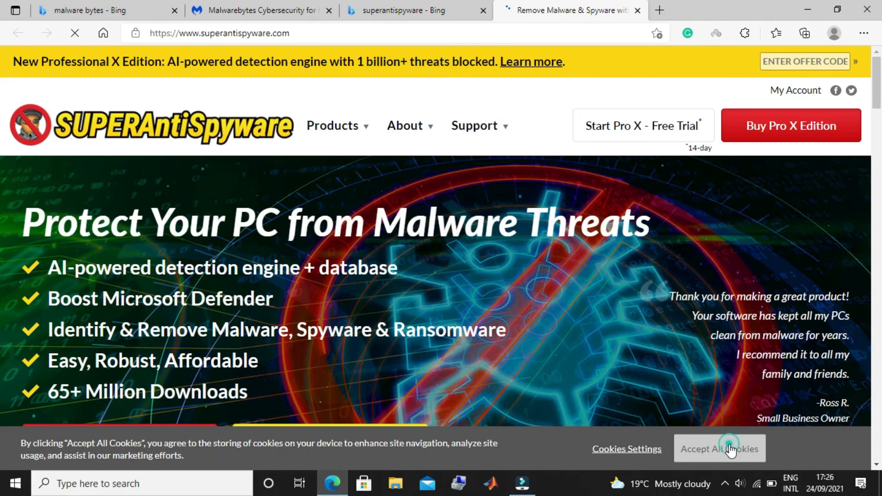
left_click(701, 449)
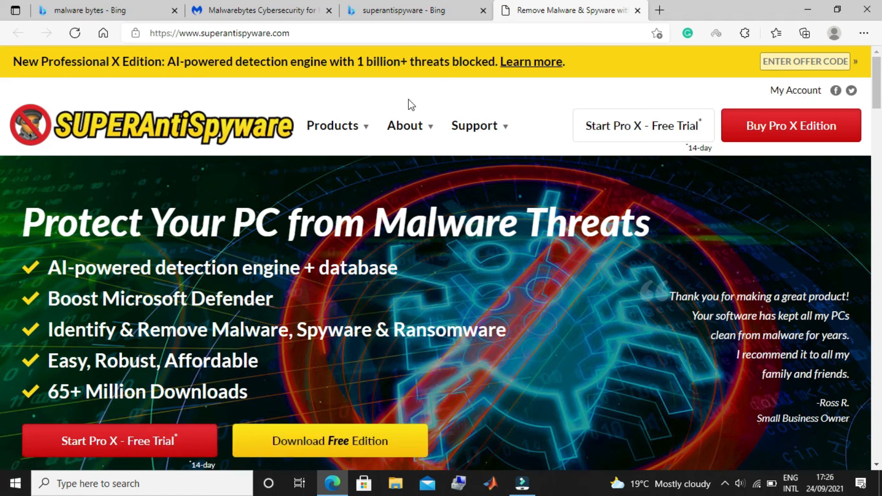
left_click(813, 6)
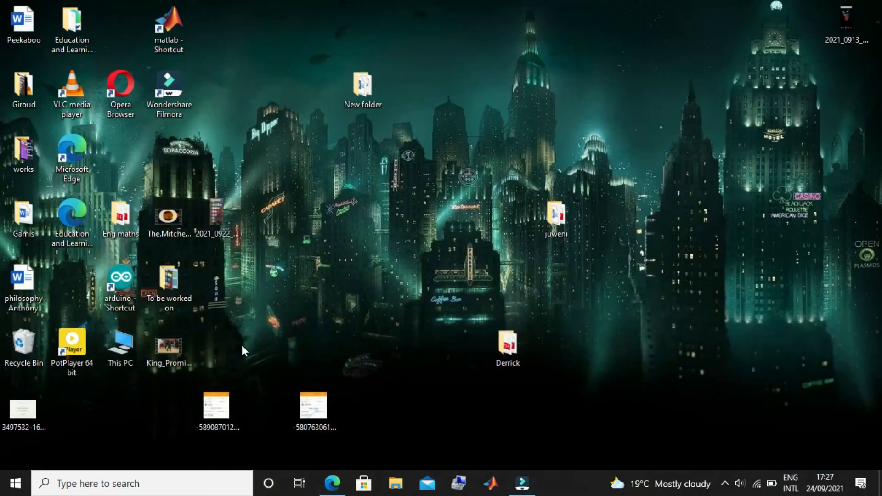